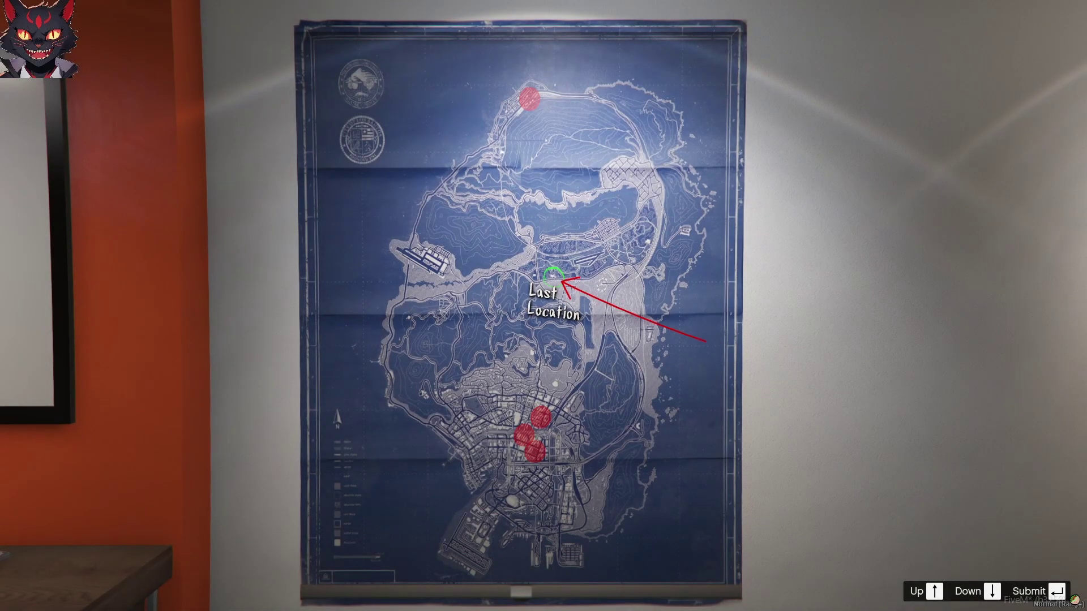
Step: Browse the available spawn locations on the spawn selection map, including Last Location, Motels and Legion Square
key(Down)
key(Down)
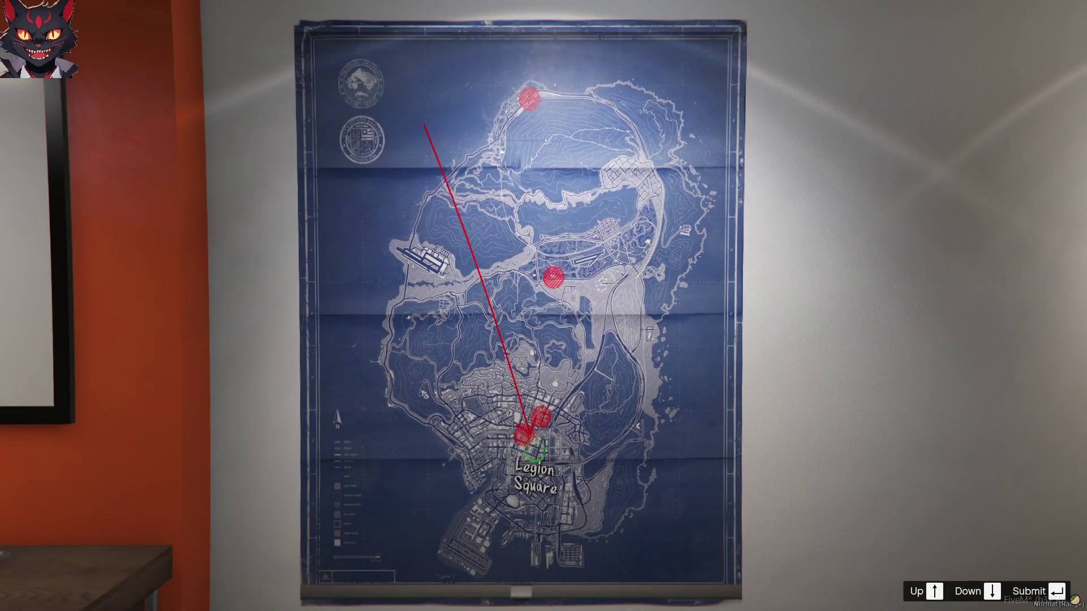
key(Down)
key(Down)
key(Down)
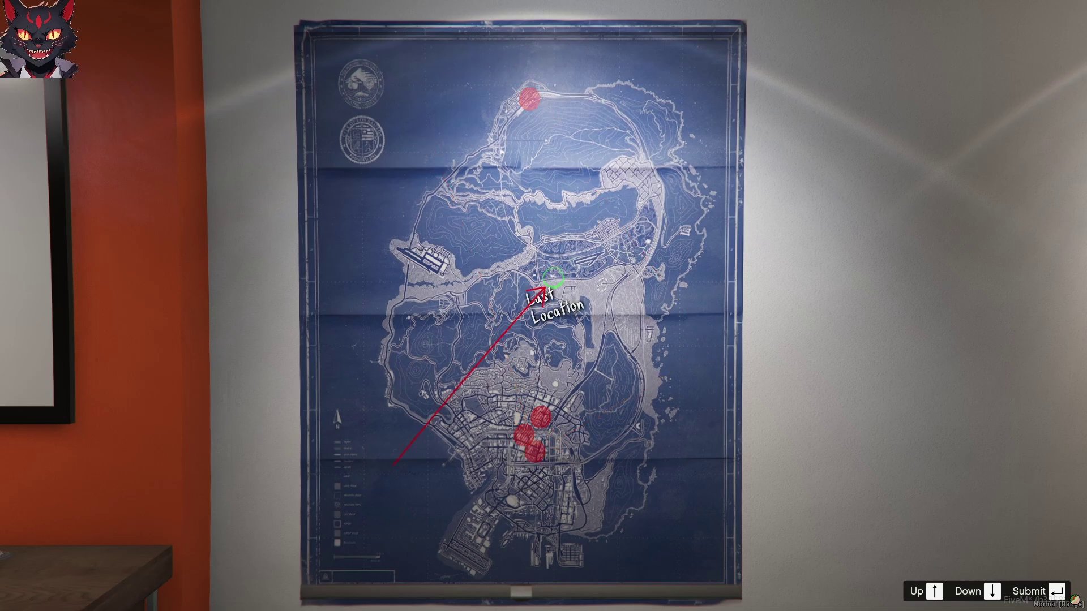
key(Down)
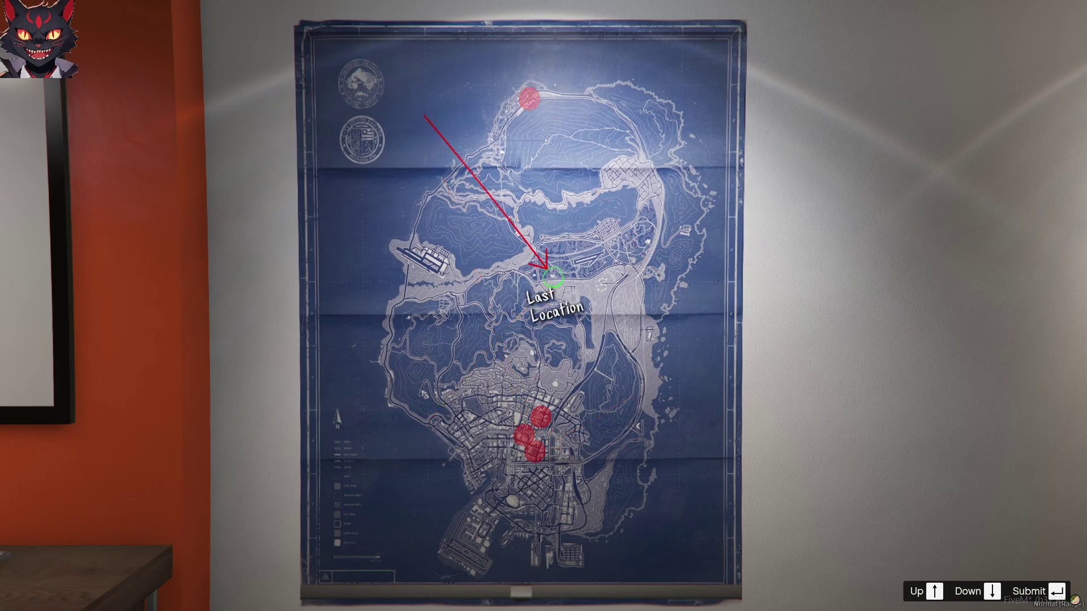
key(Up)
key(Down)
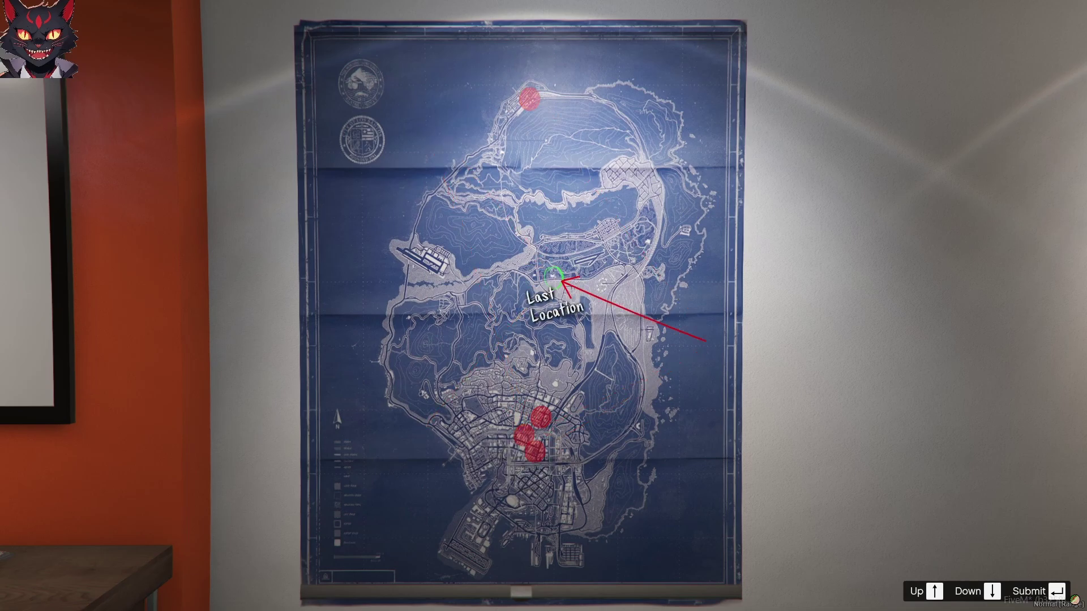
key(Up)
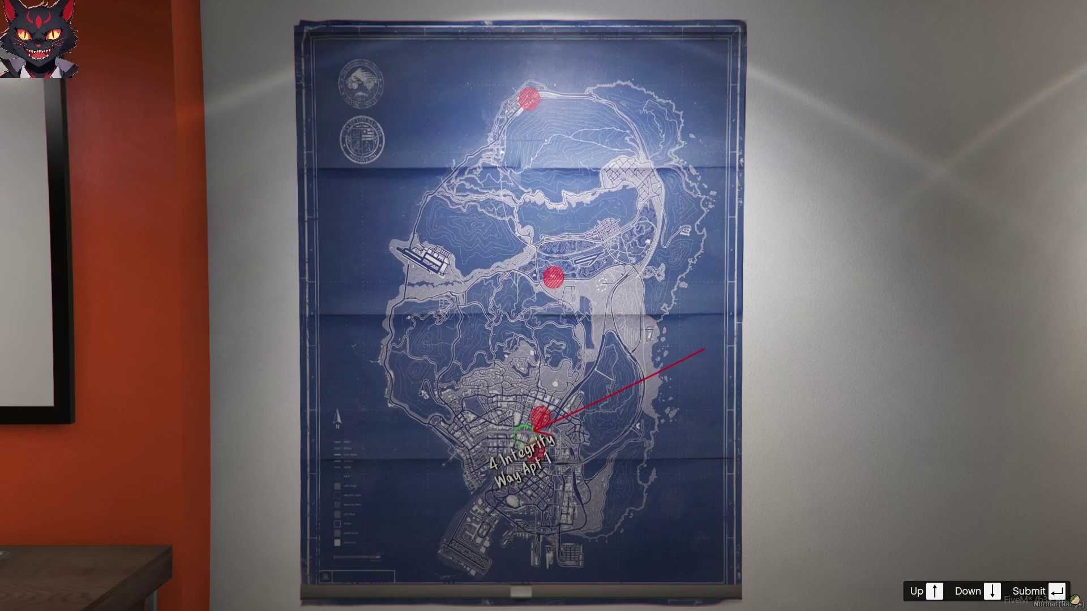
key(Down)
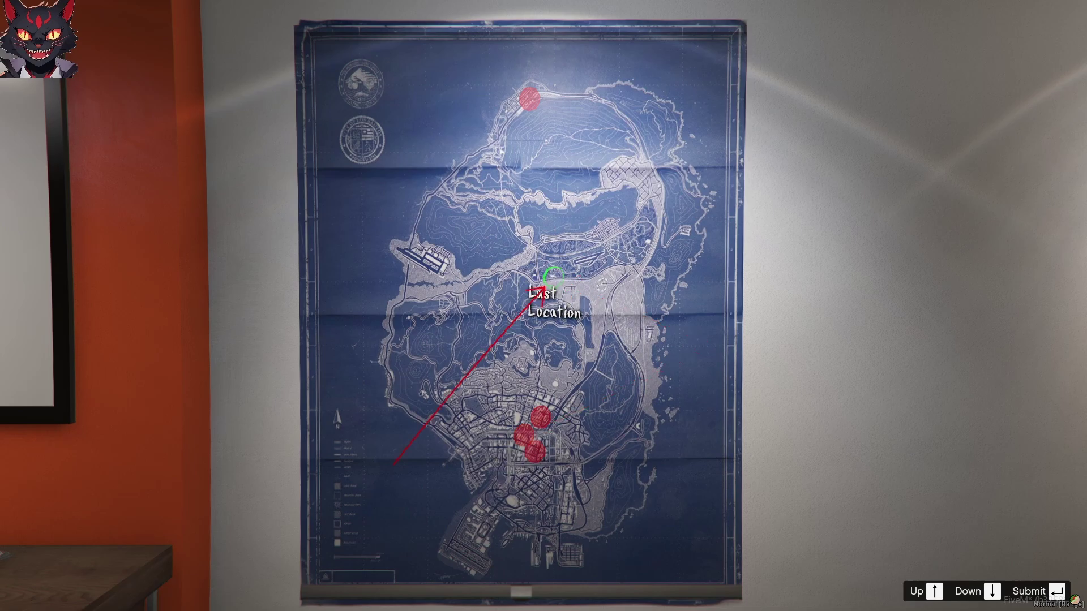
key(Up)
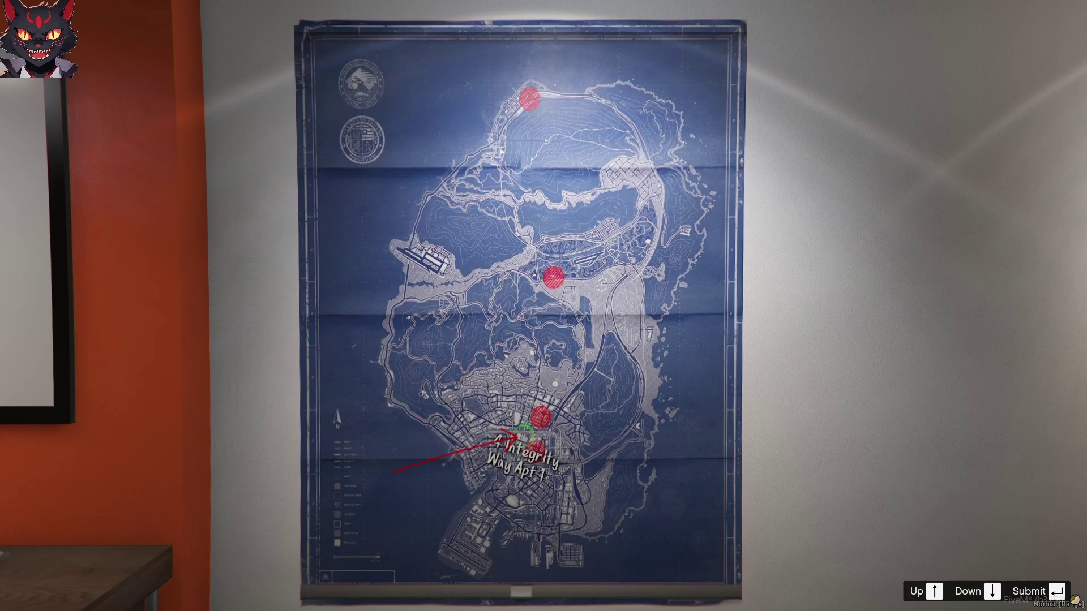
key(Up)
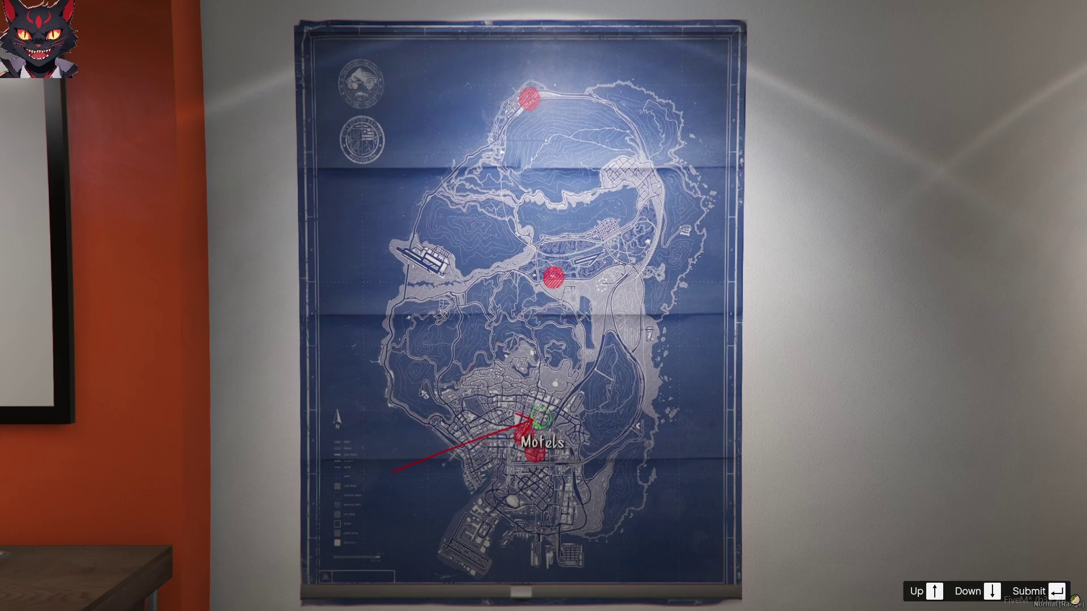
key(Up)
key(Up)
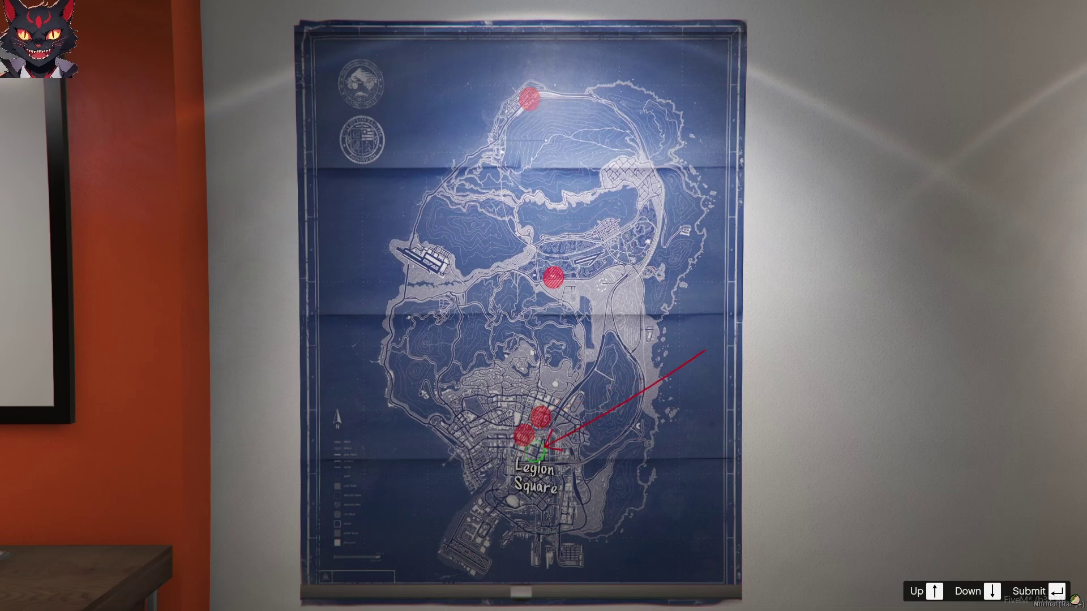
key(Up)
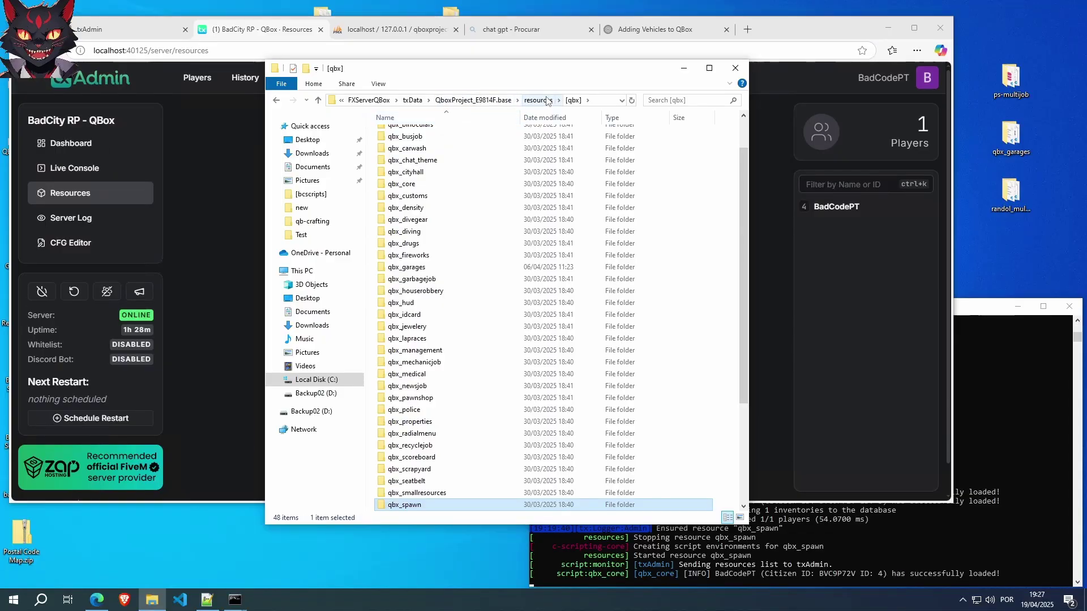
Step: Go up to the QboxProject_E9814F.base folder and open its resources folder and the [qbx] subfolder
click(472, 100)
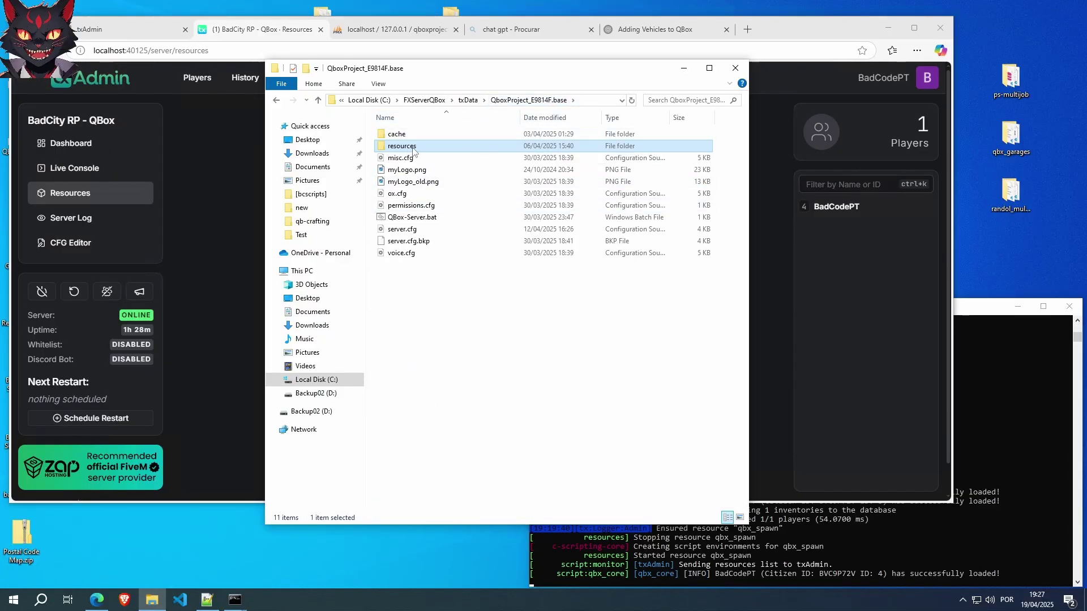
click(397, 147)
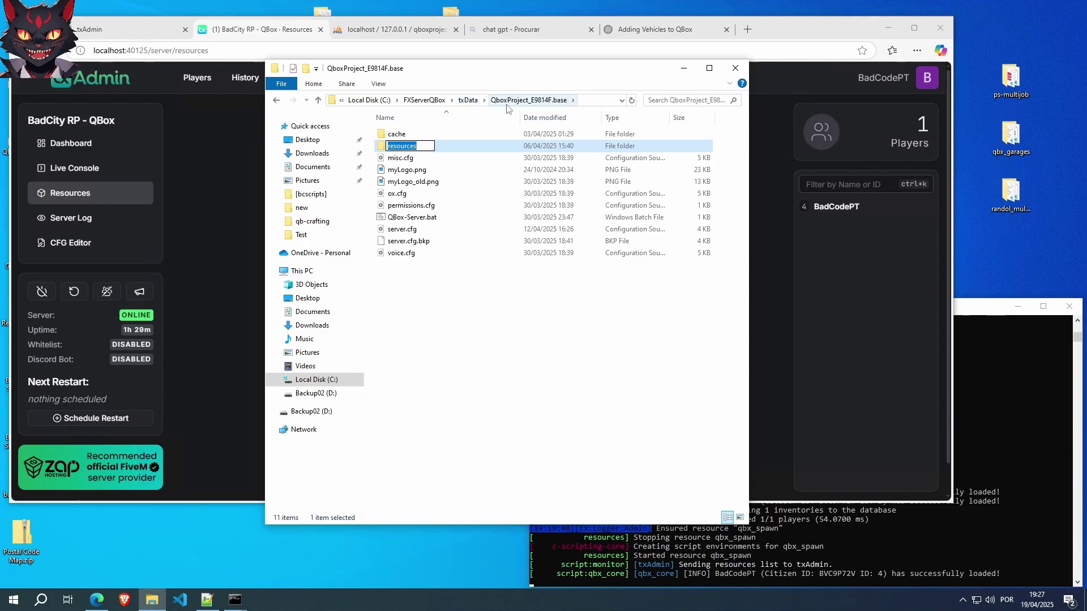
click(423, 146)
double_click(379, 147)
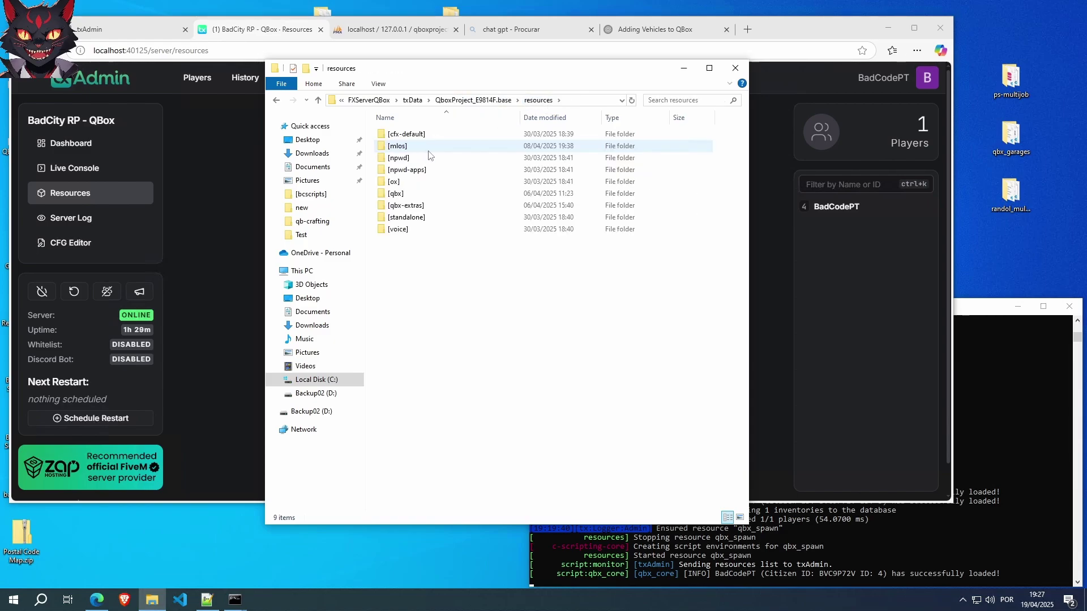
double_click(391, 194)
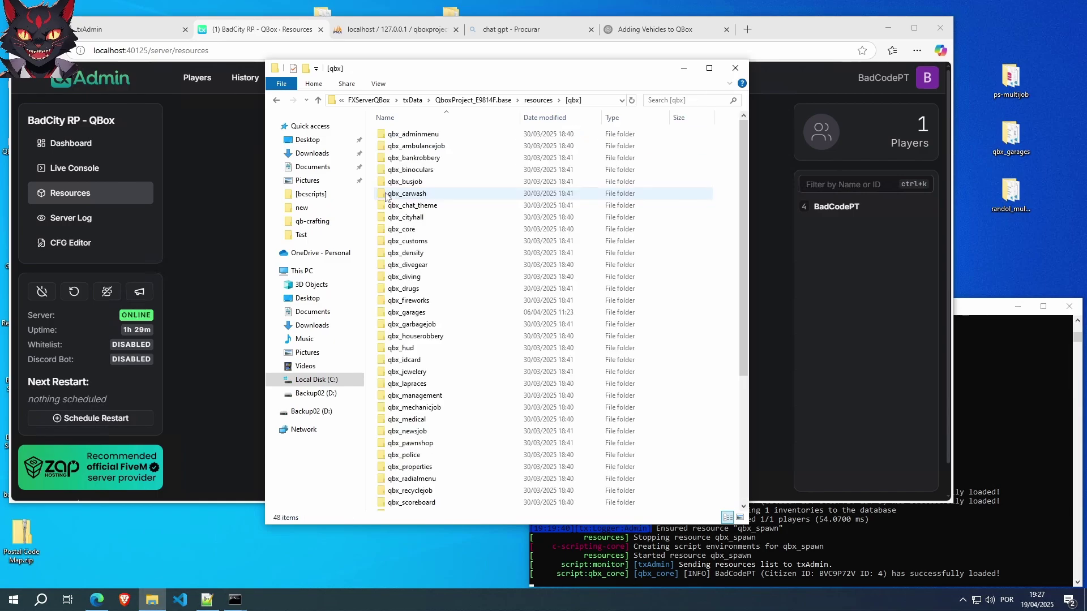
Step: Find the qbx_spawn resource within [qbx] and open its config folder
scroll(425, 358, down, 2)
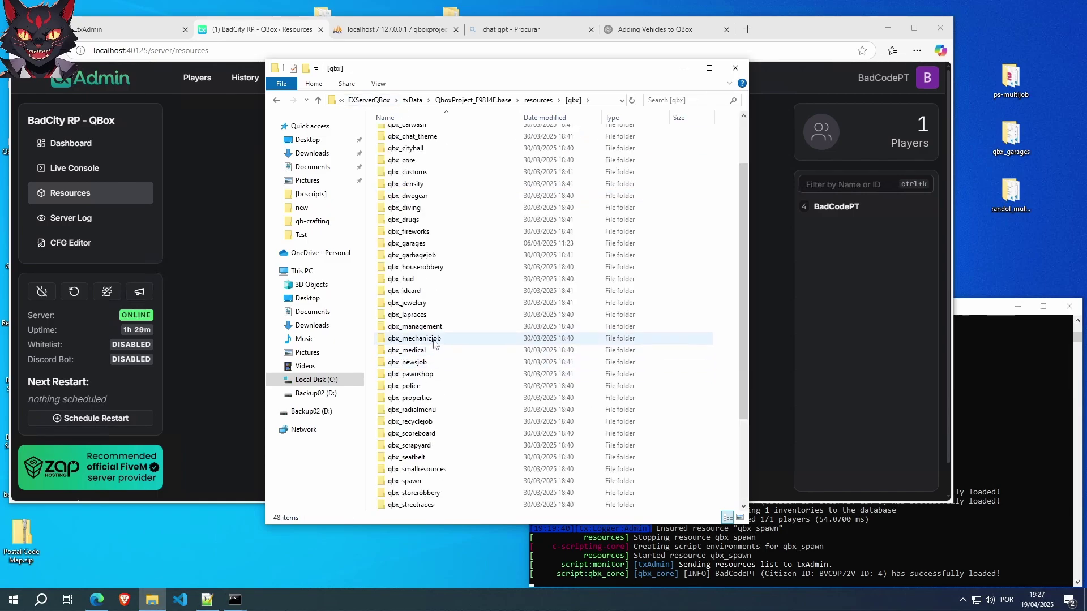
scroll(436, 346, down, 1)
click(420, 446)
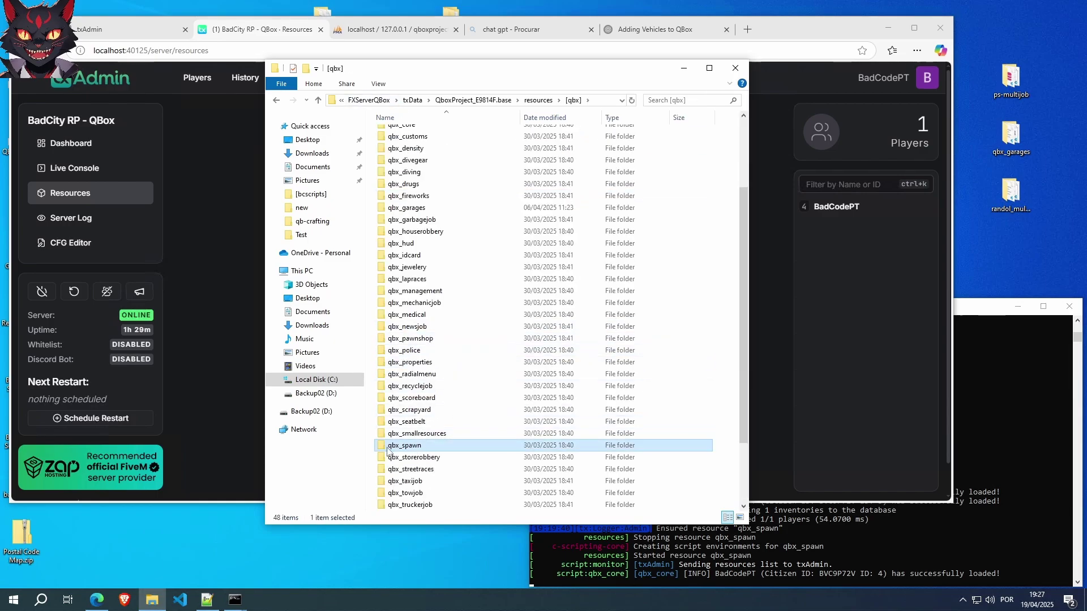
double_click(412, 447)
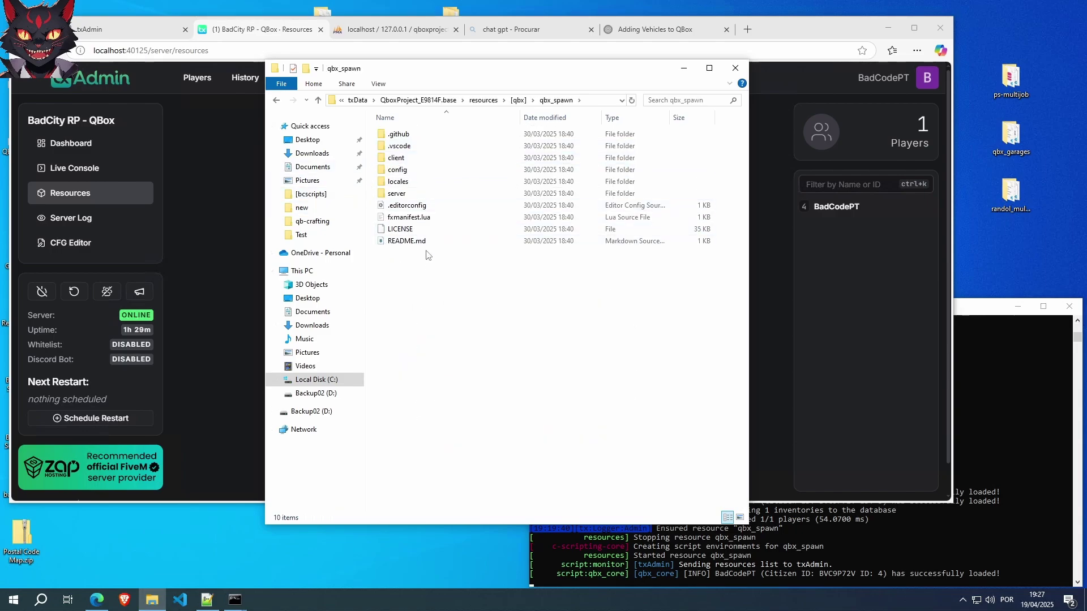
click(396, 172)
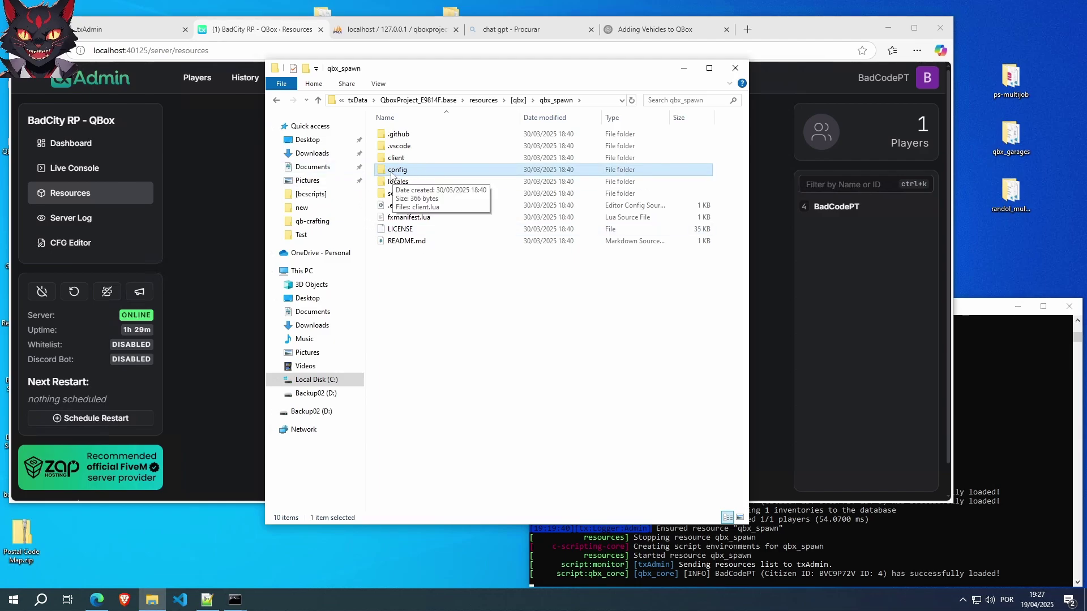
double_click(388, 175)
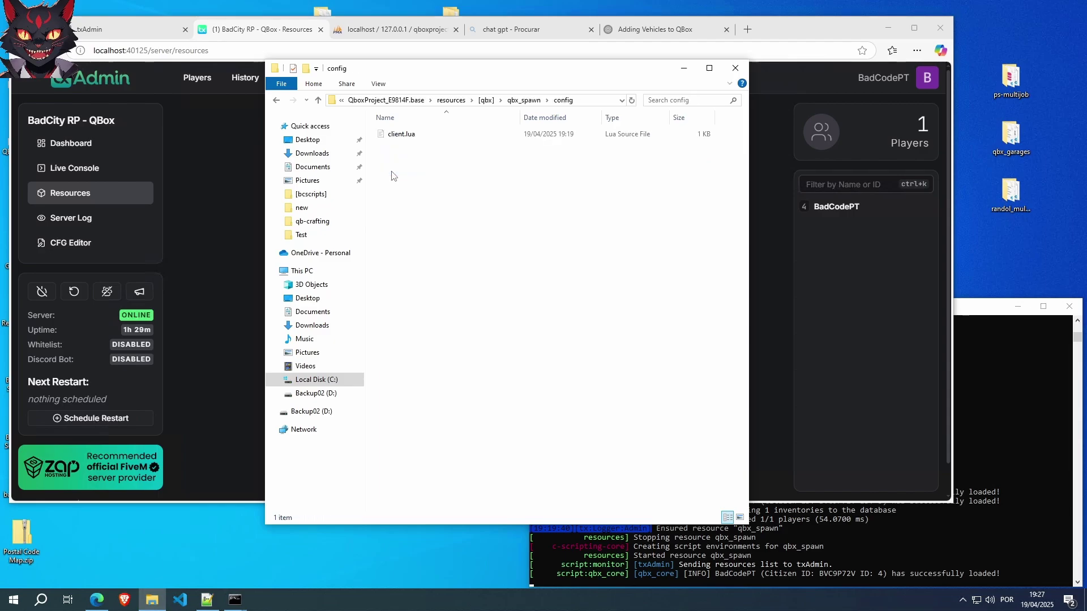
Step: Return to [qbx], reopen the config folder of qbx_spawn, and open client.lua in Notepad++
click(487, 100)
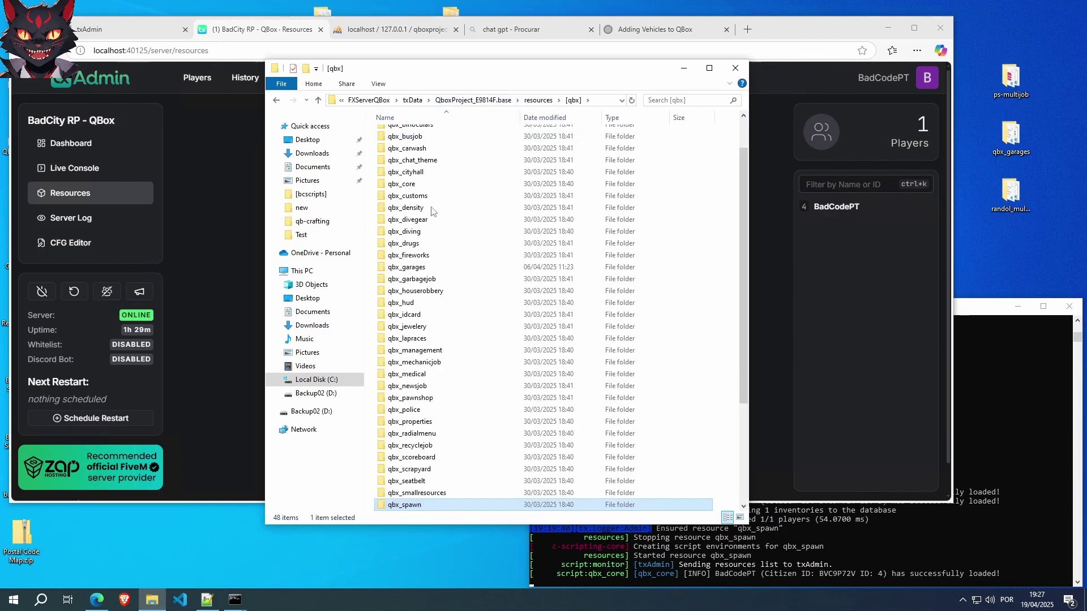
double_click(403, 505)
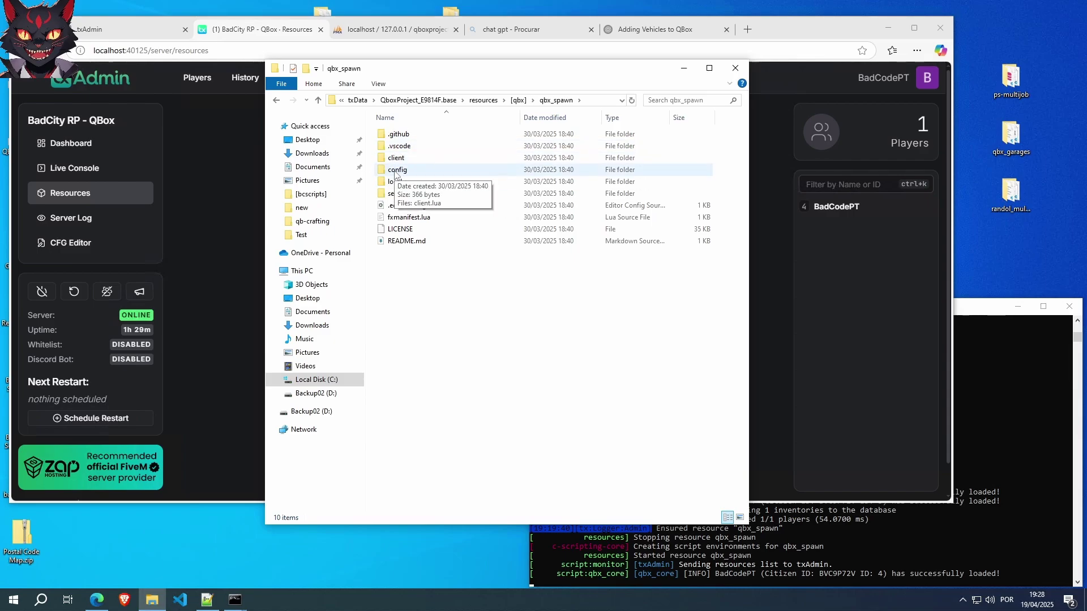
double_click(395, 171)
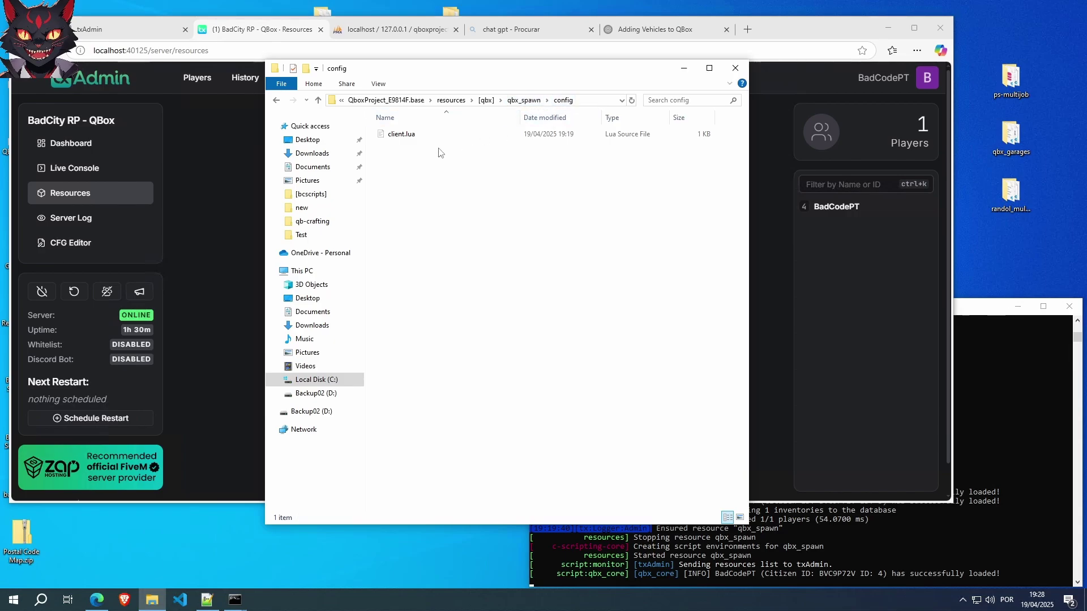
right_click(398, 137)
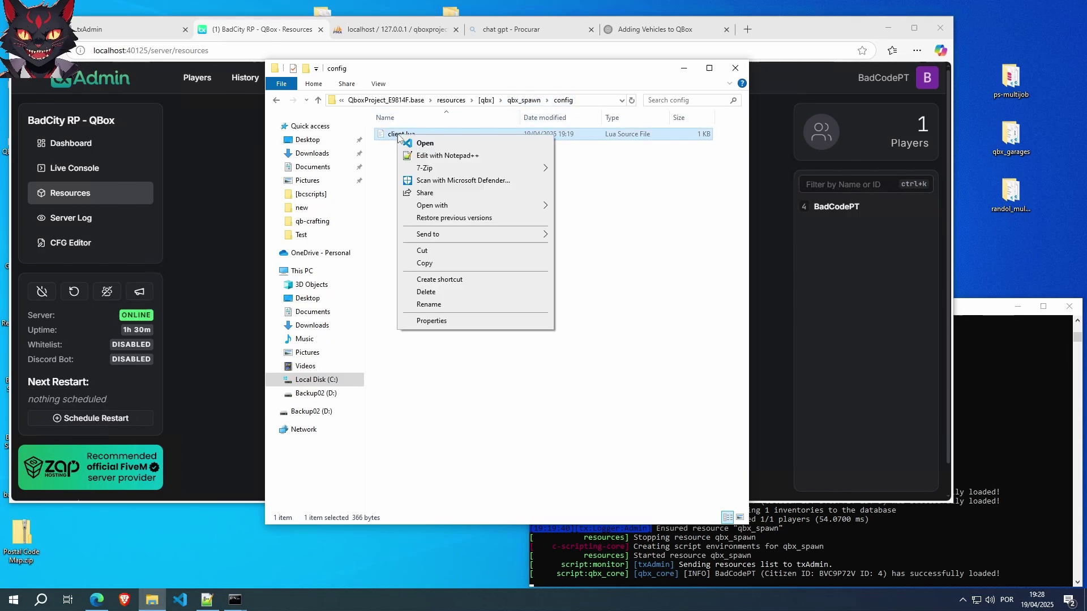
click(436, 155)
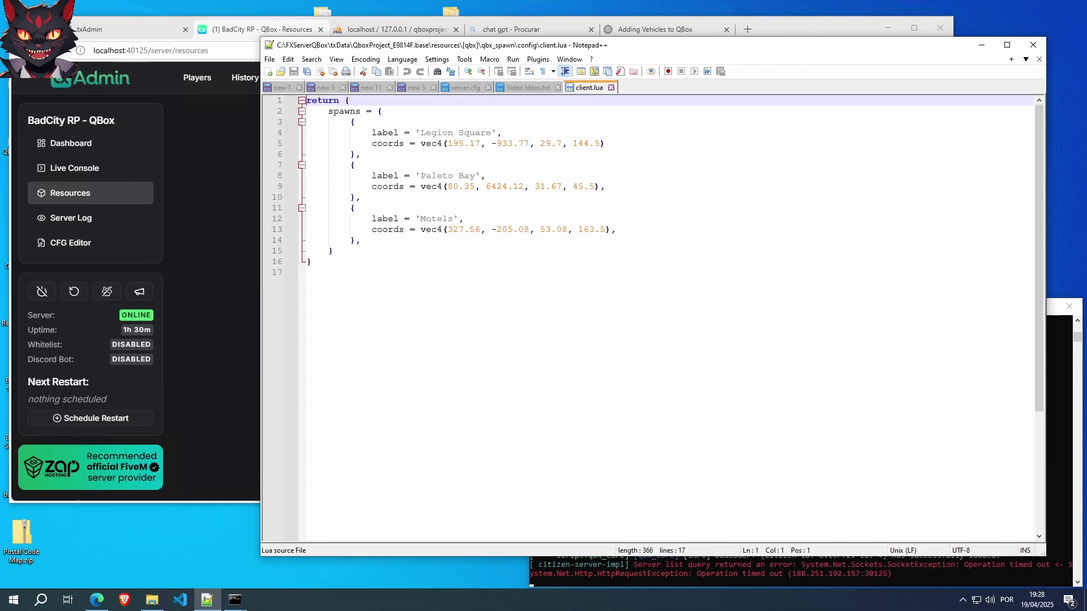
Step: Review the label lines of the Legion Square, Paleto Bay and Motels spawn entries
click(421, 133)
click(426, 176)
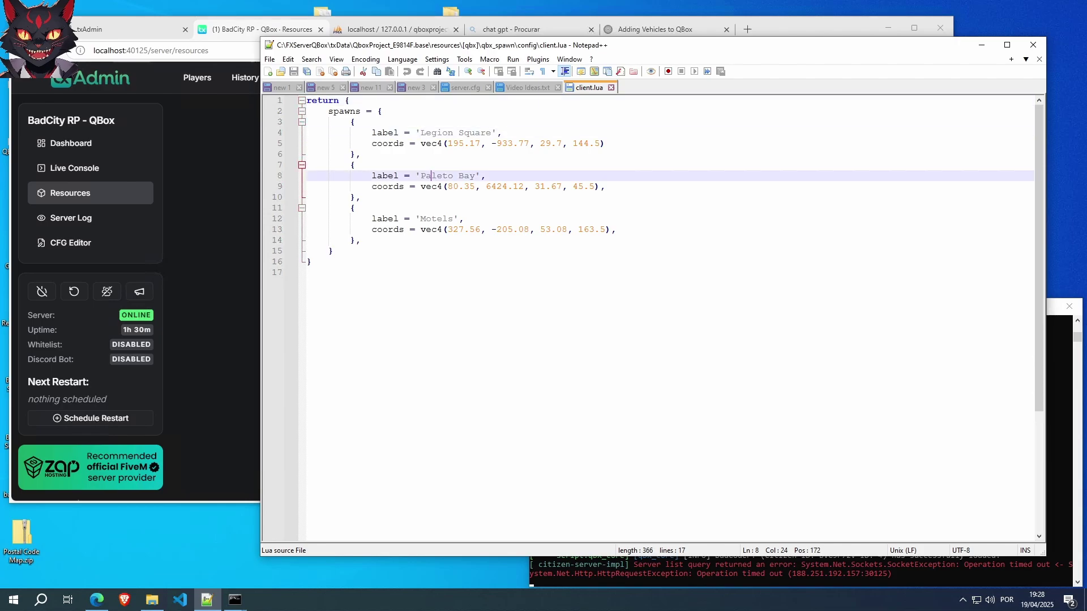
click(426, 219)
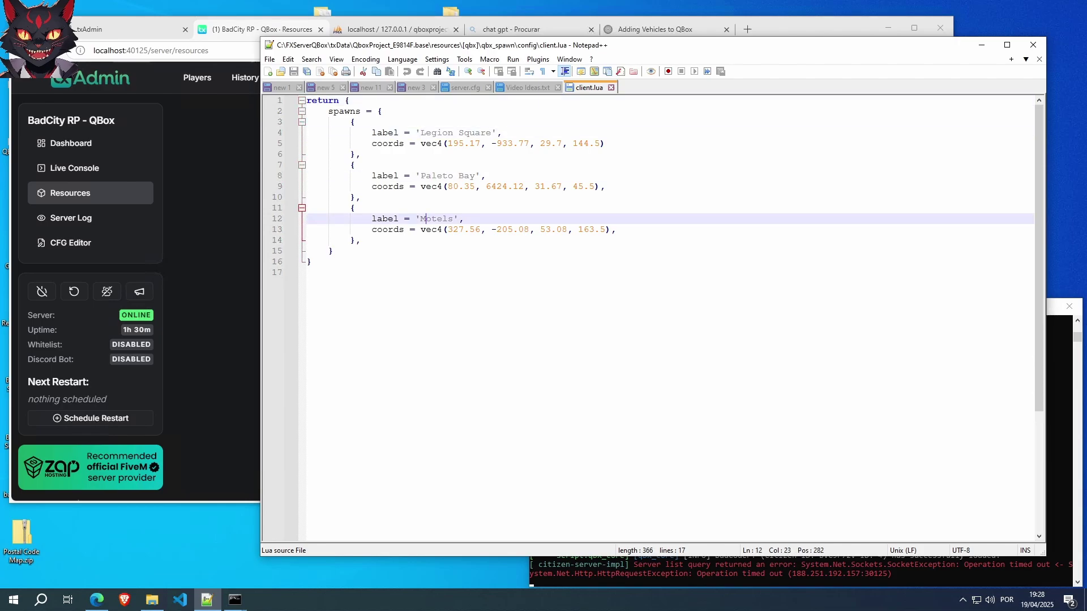
Step: Duplicate the whole Motels spawn entry directly below the original, inside the spawns table
click(361, 241)
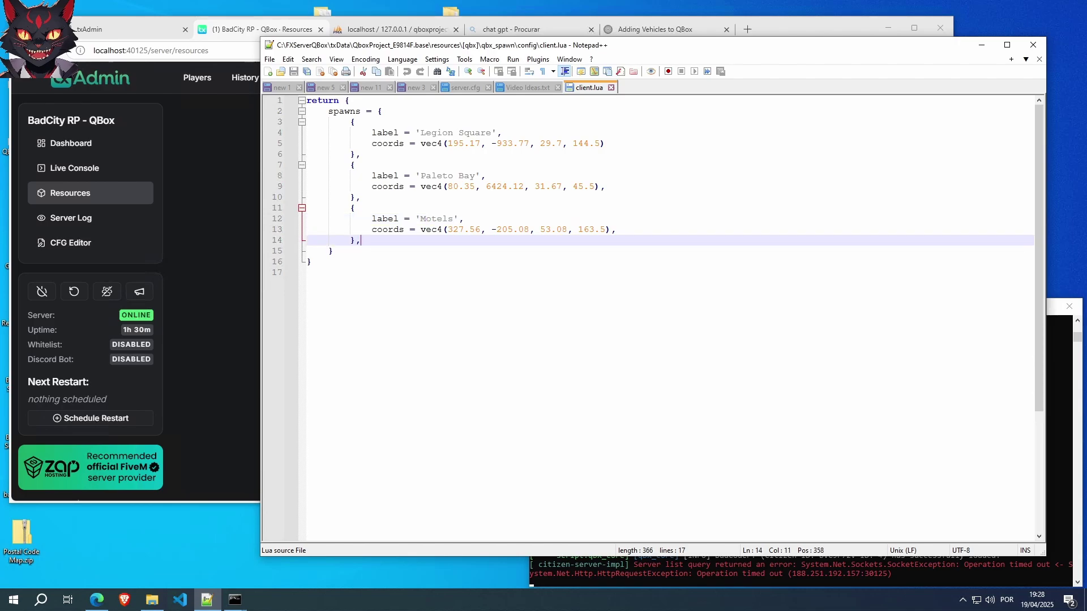
drag(350, 207, 360, 240)
key(ctrl+c)
click(361, 240)
key(Return)
key(ctrl+v)
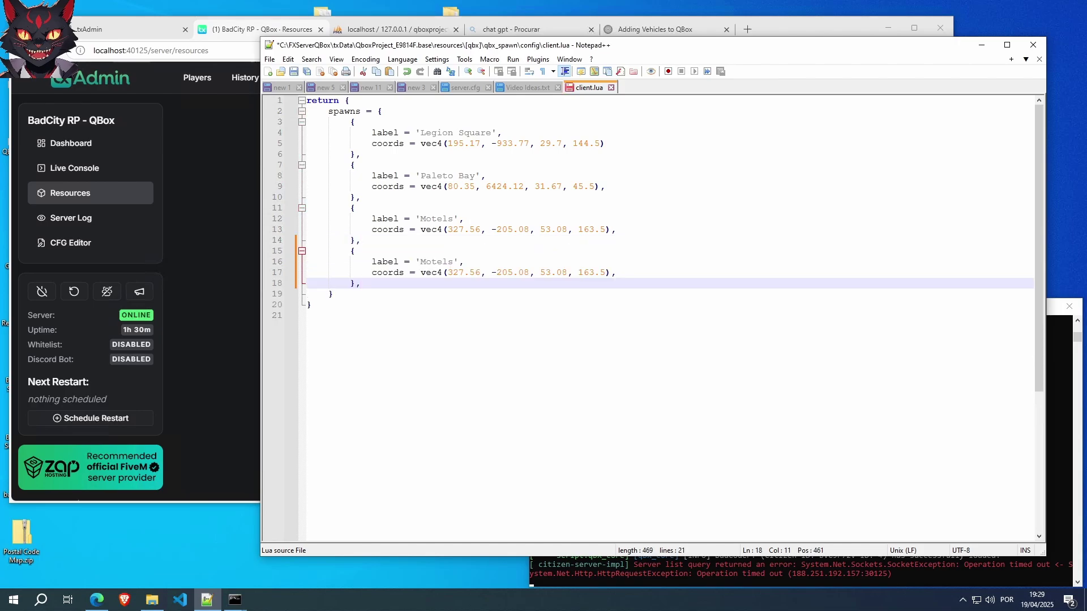
Step: Enter Harmany as the label of the copied spawn entry and select its vec4 coordinates
click(420, 262)
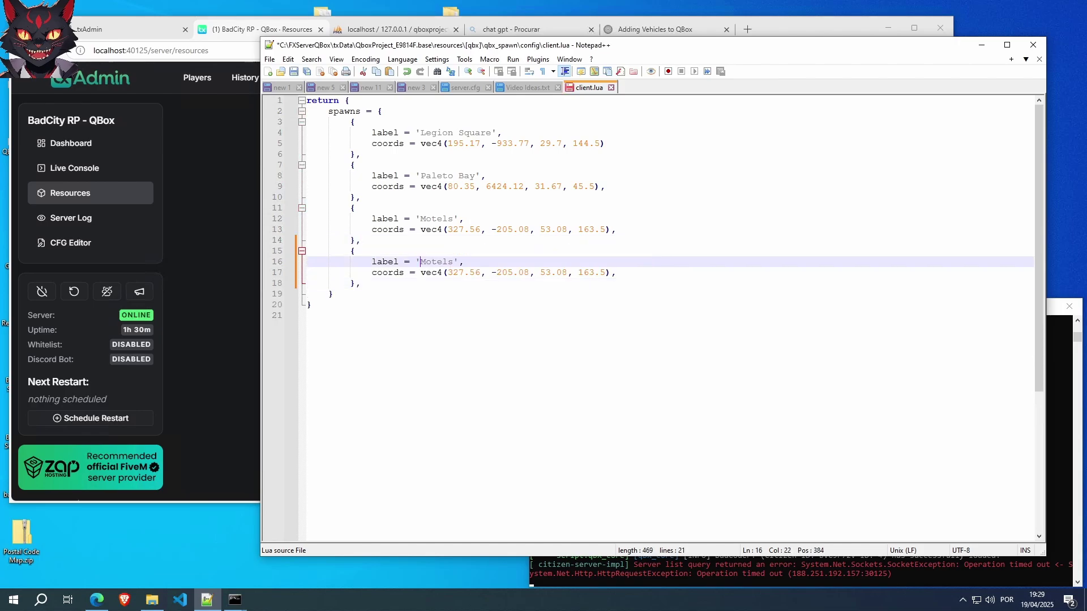
text(Harmany)
drag(420, 272, 610, 272)
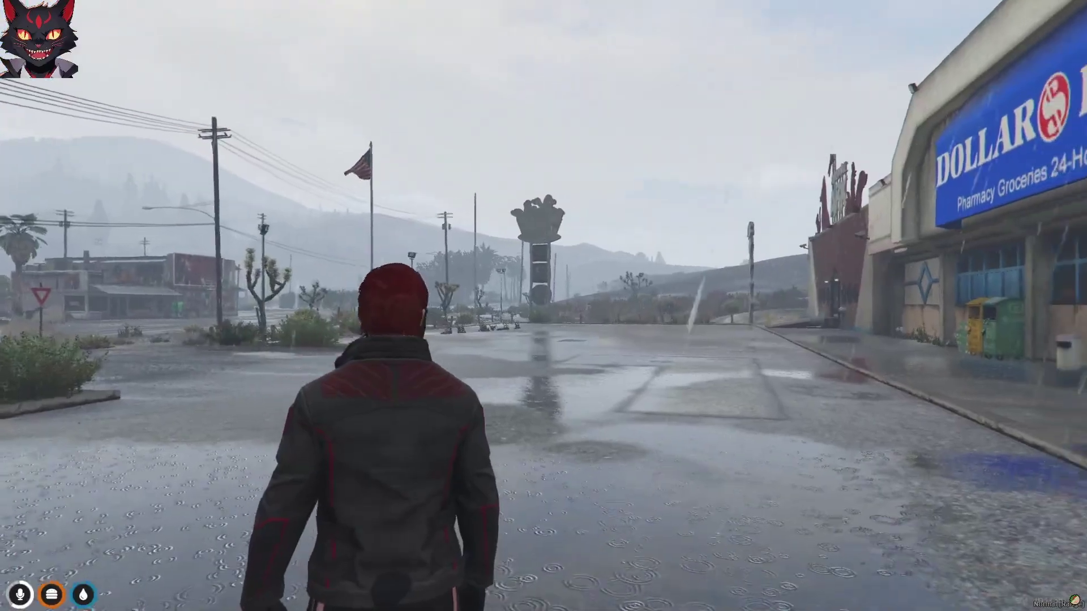
Step: Turn on noclip in the game by running the /noclip chat command
text(t/admin)
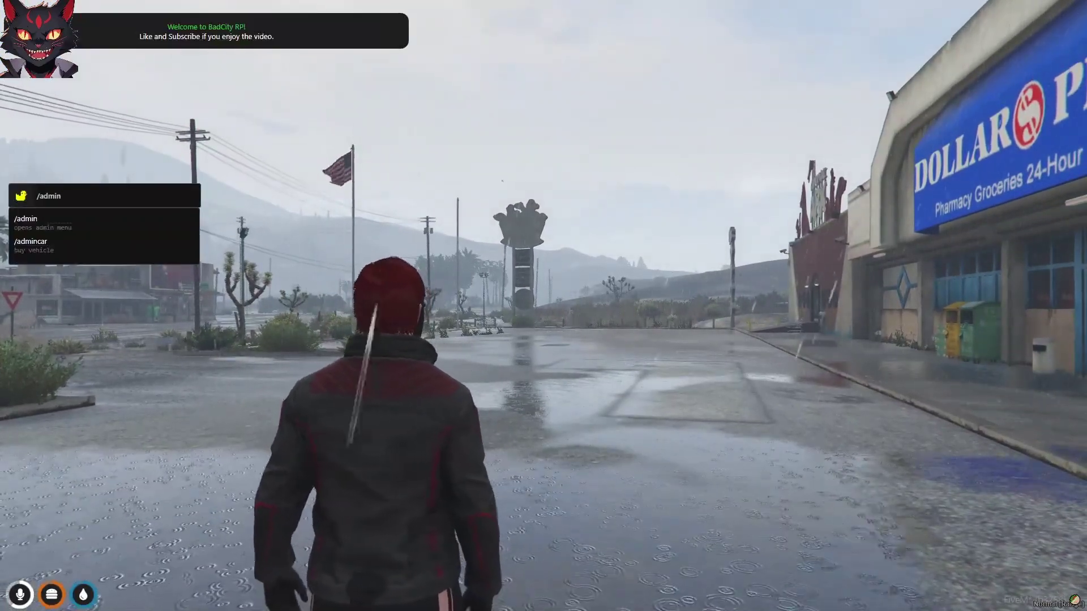
key(BackSpace)
key(BackSpace)
key(BackSpace)
key(BackSpace)
key(BackSpace)
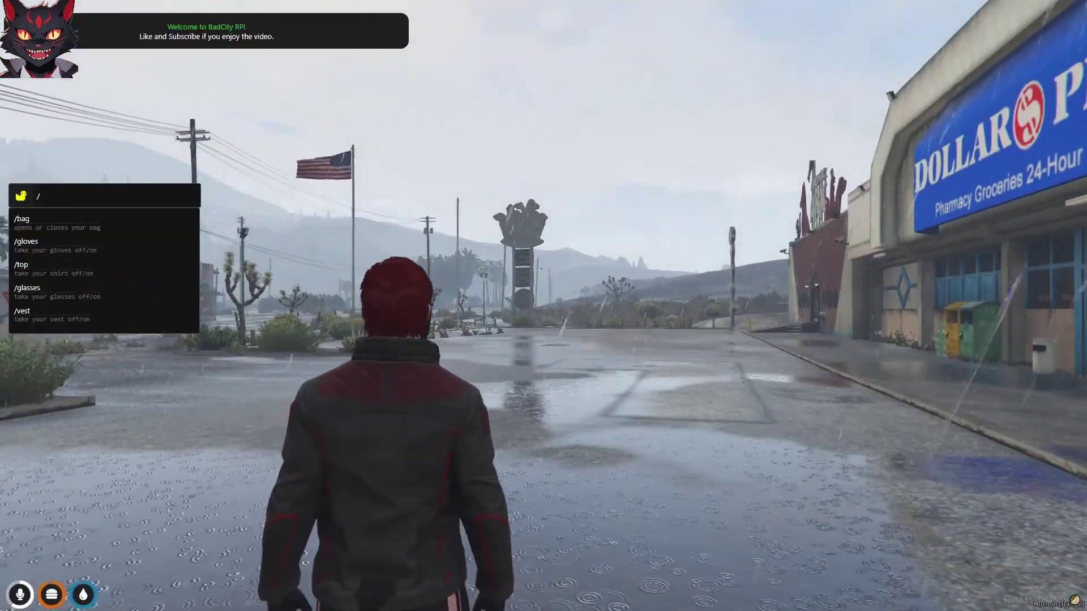
text(nocli)
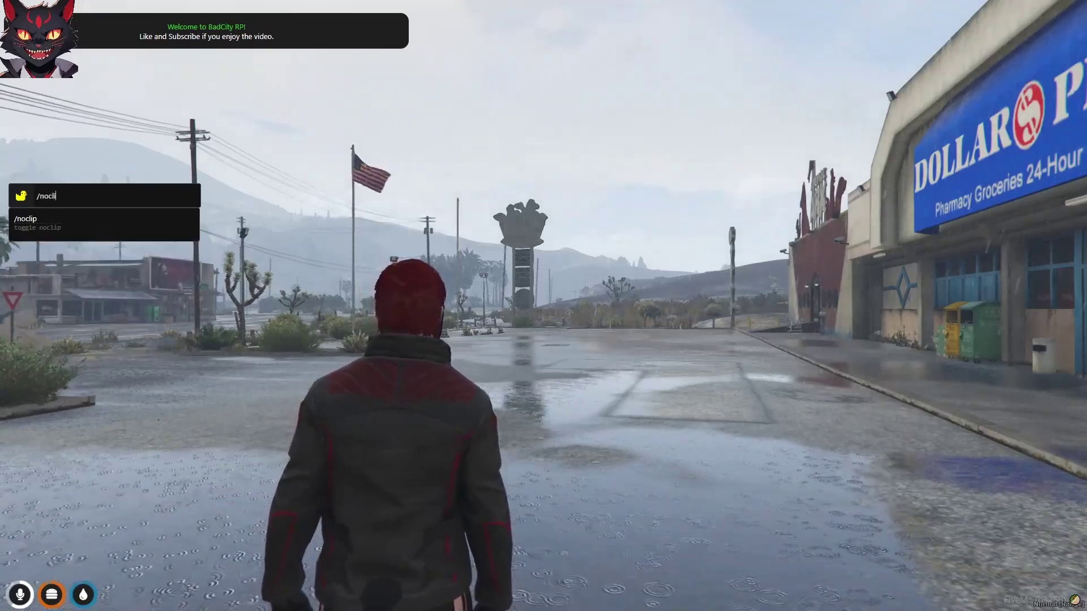
text(p)
key(Return)
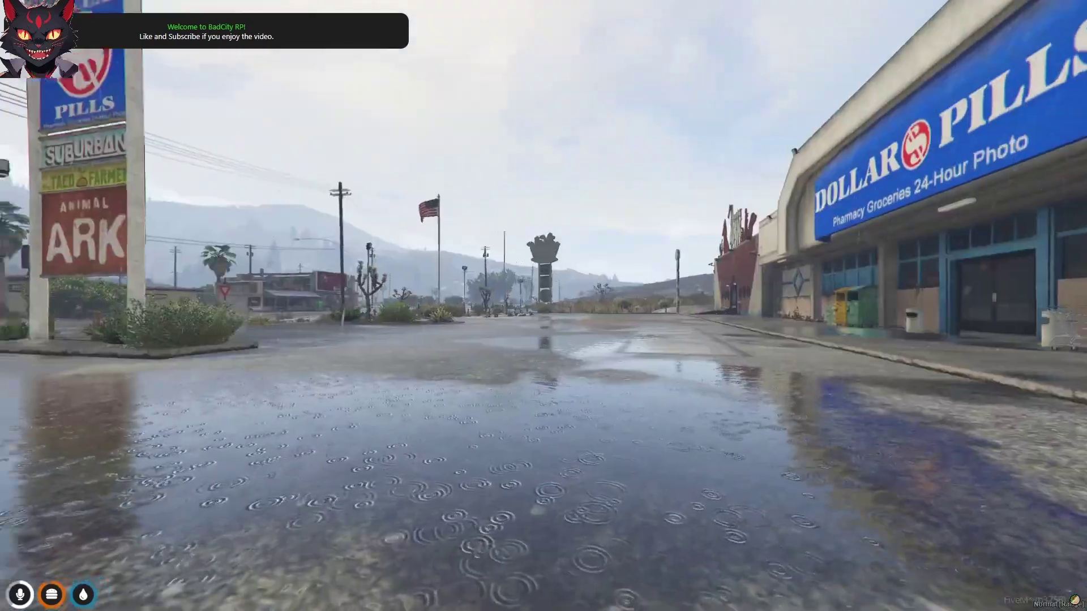
Step: Fly along the desert highway to the green-roofed motel and stand at the edge of its parking lot
key(w)
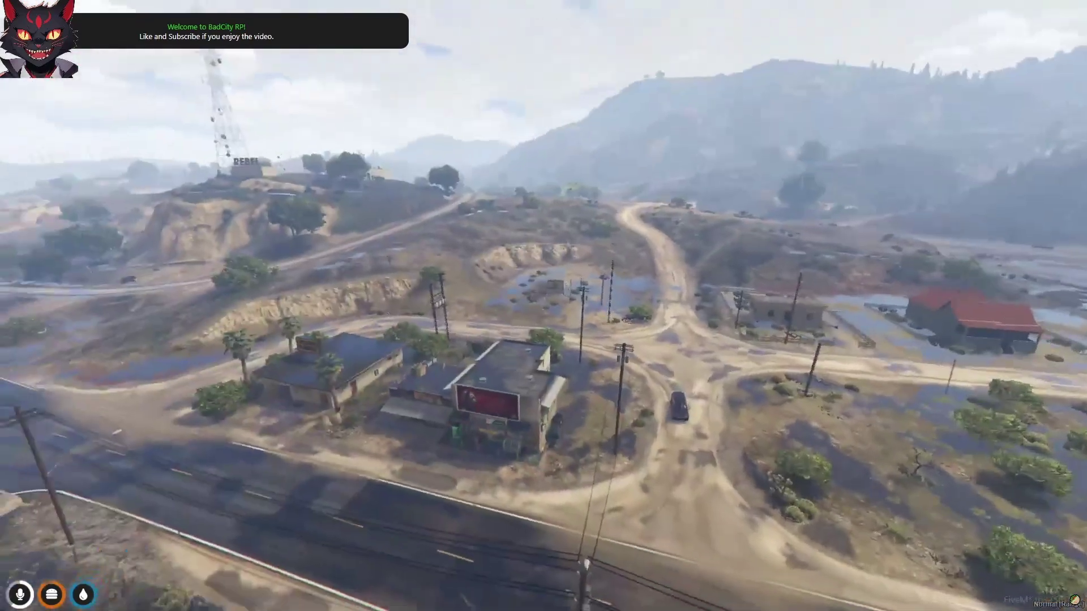
key(shift+w)
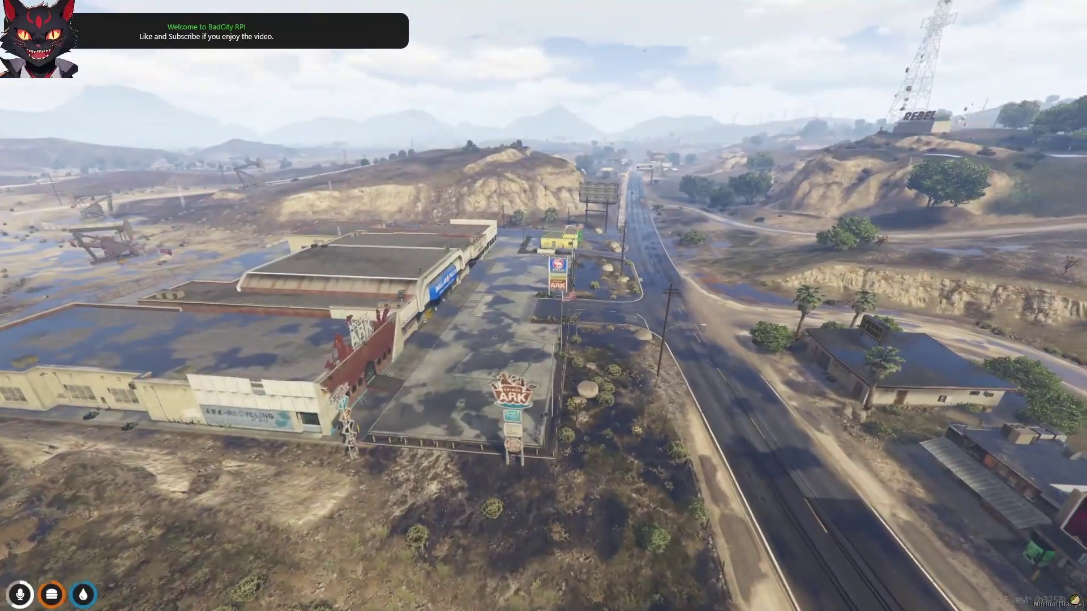
key(w)
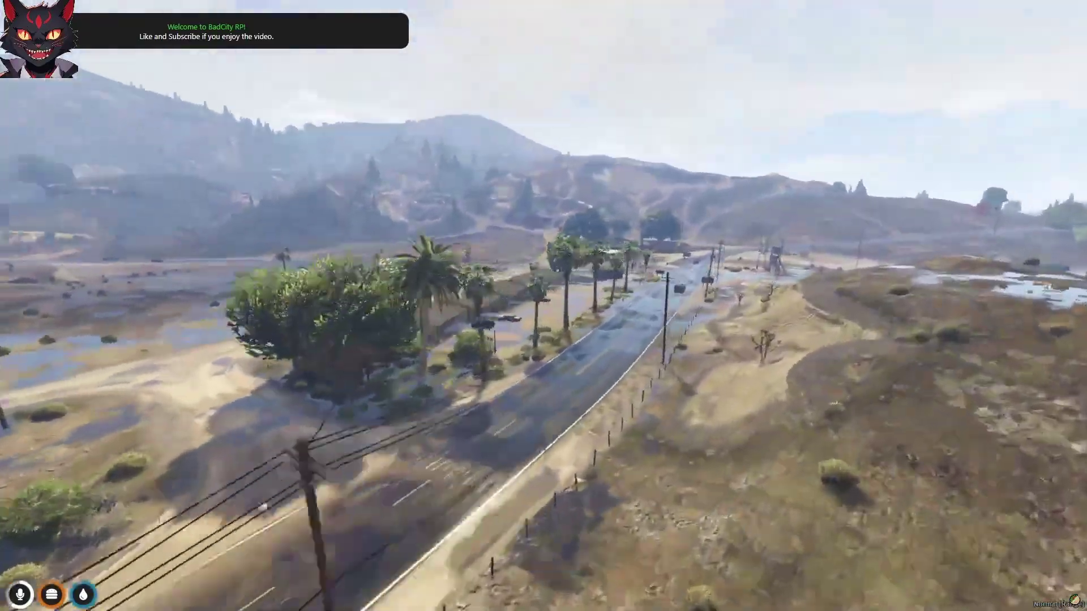
key(w)
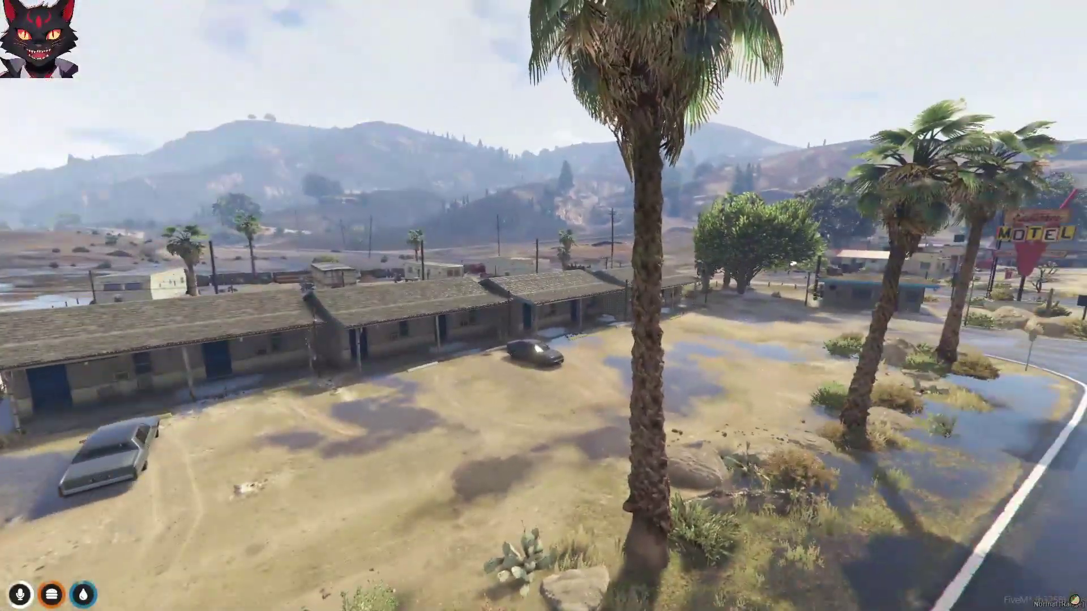
key(shift+w)
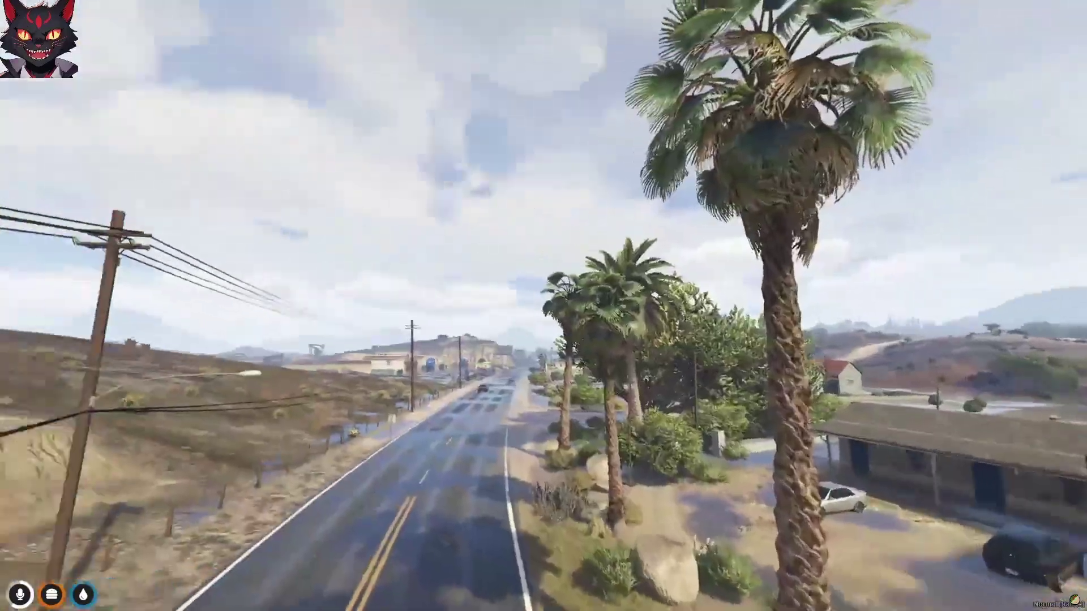
key(shift+w)
key(shift+w)
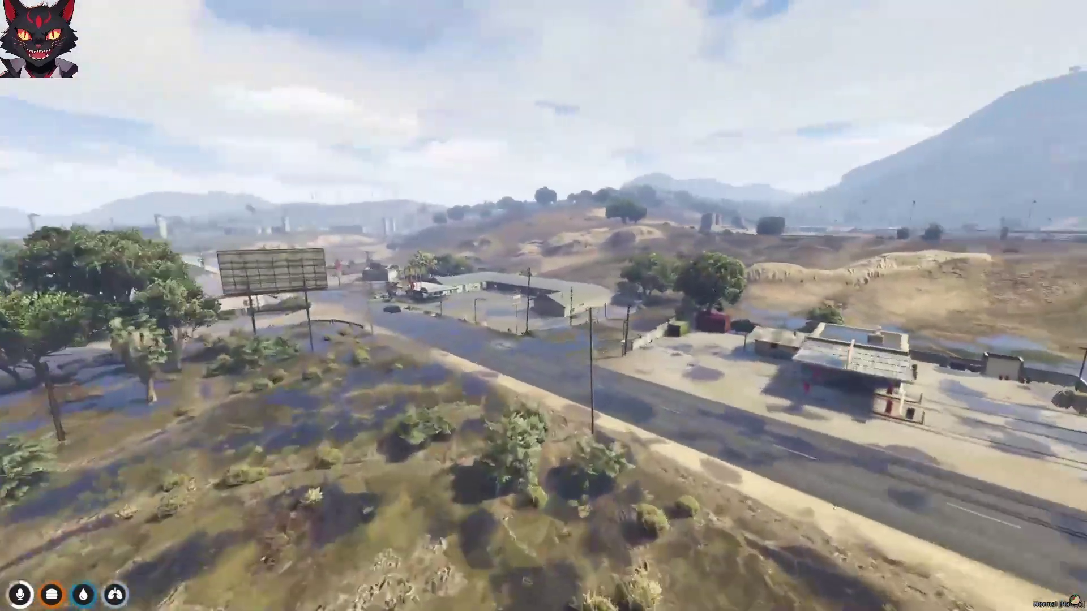
key(s)
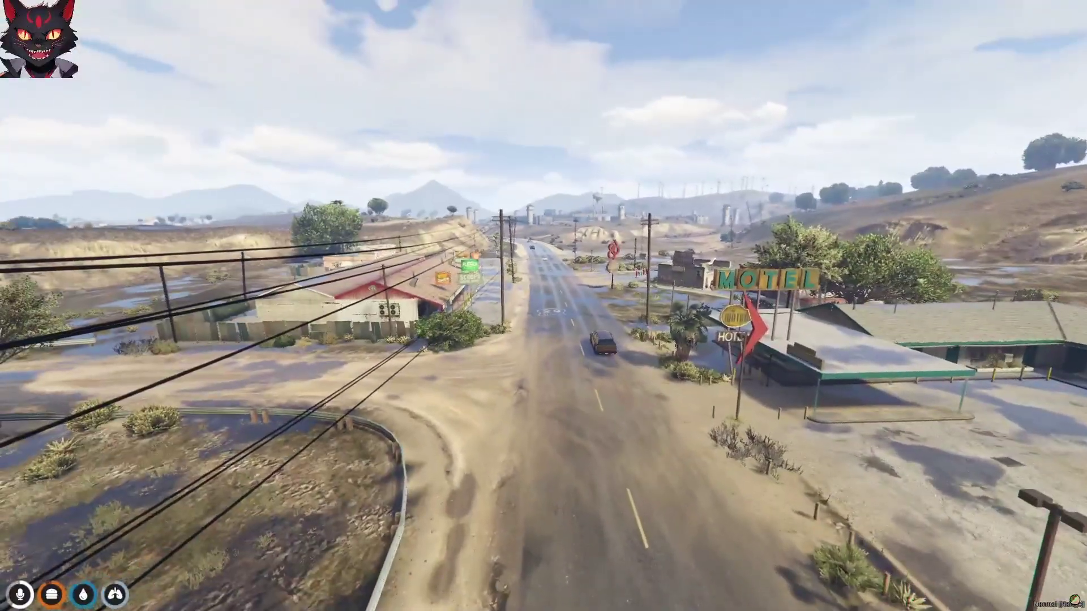
key(w)
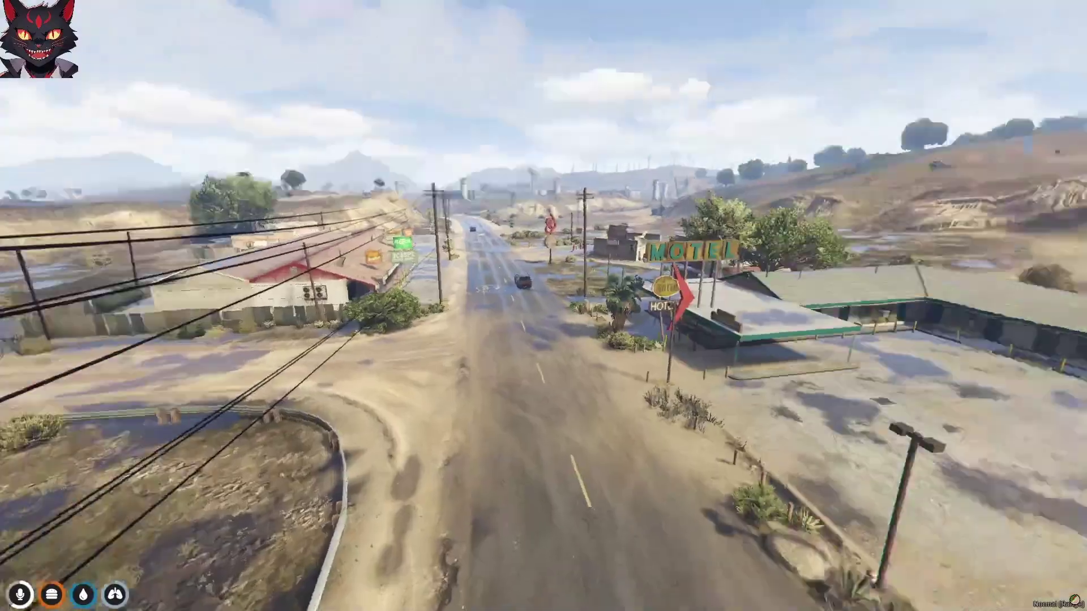
key(s)
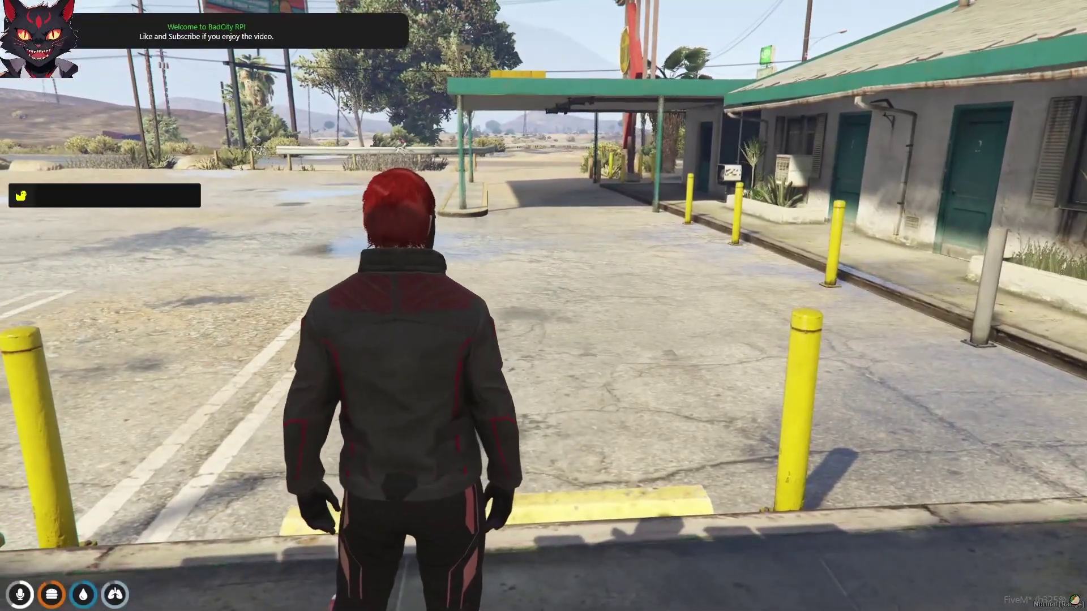
Step: Open the admin menu with /admin and copy the character's current Vector 4 coordinates from Developer Options
text(/admin)
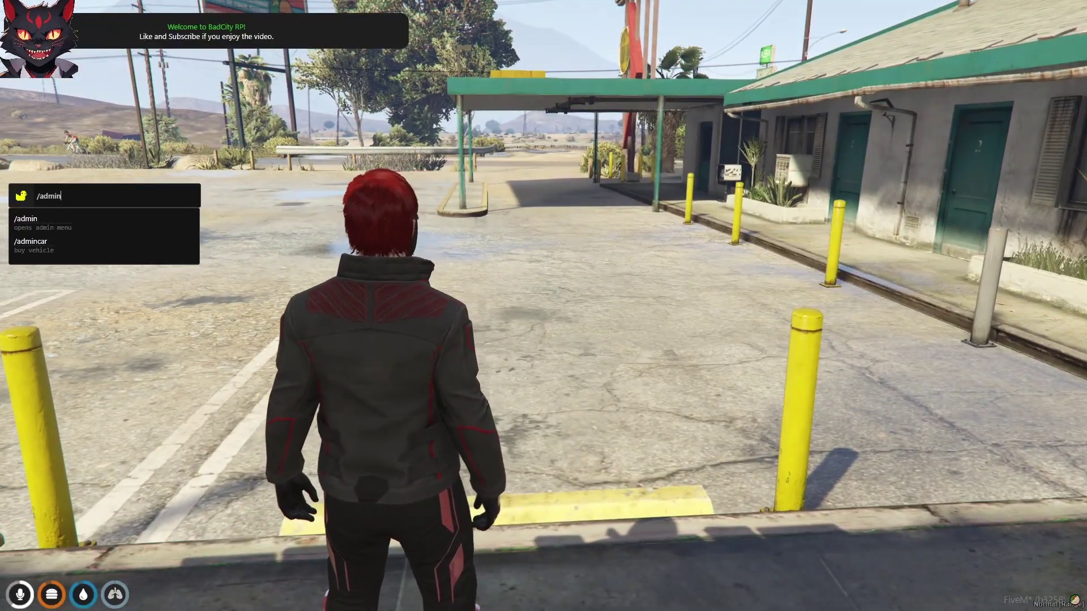
key(Return)
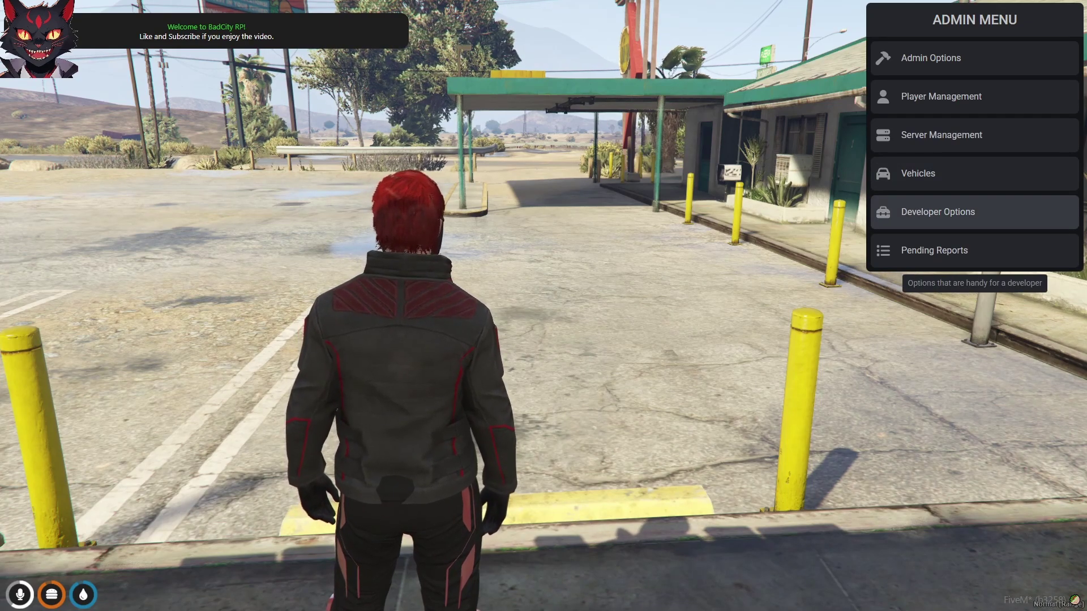
key(Return)
key(Down)
key(Down)
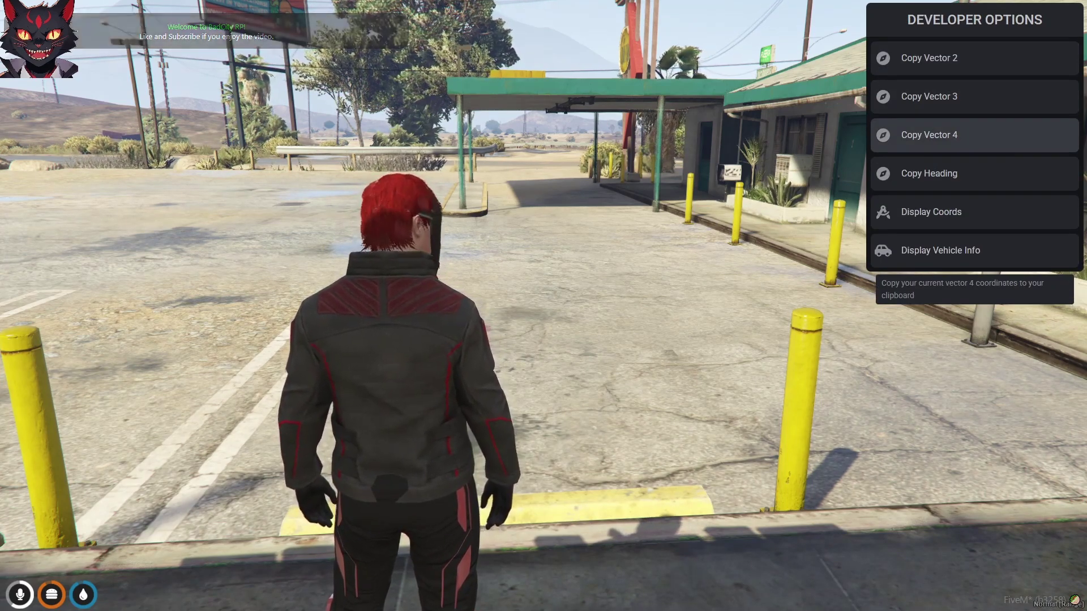
key(Return)
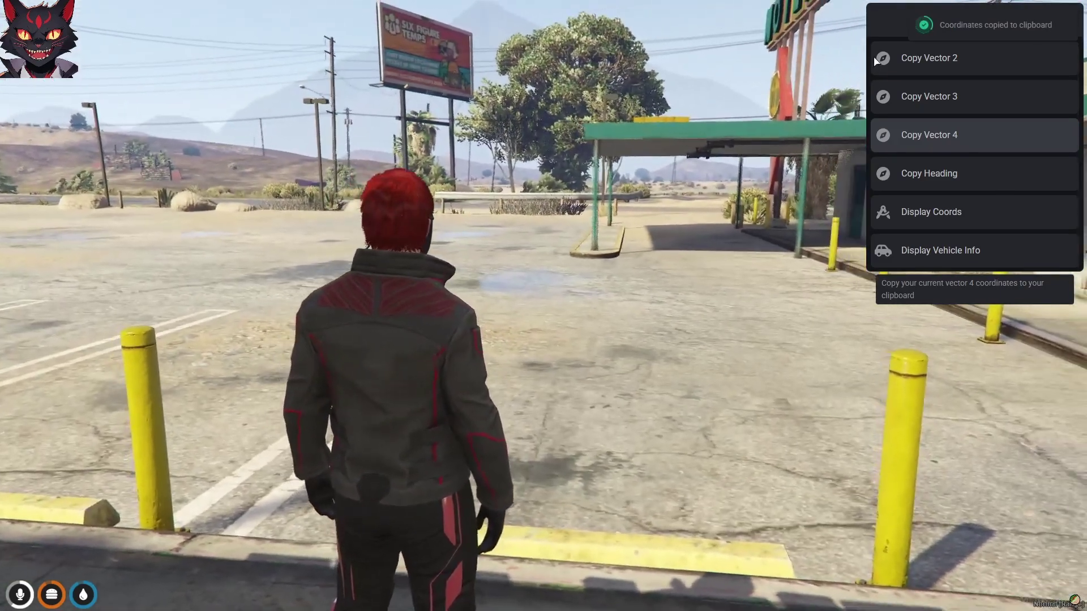
Step: In client.lua, replace the Harmany Motels coordinates with the copied vec4(1135.08, 2643.18, 38.14, 355.34) and save the file
key(super)
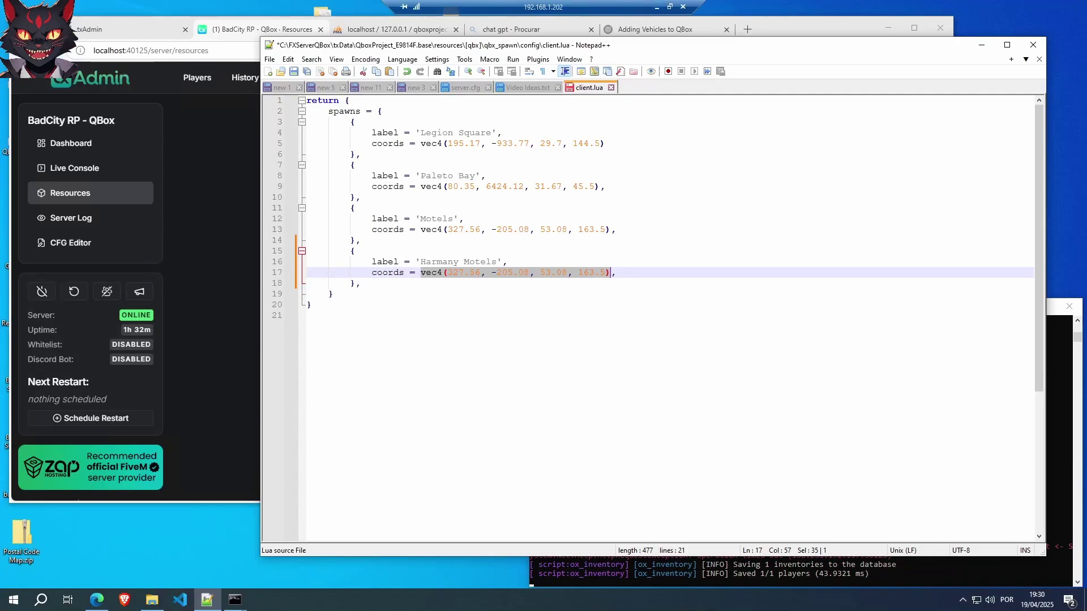
drag(420, 272, 610, 272)
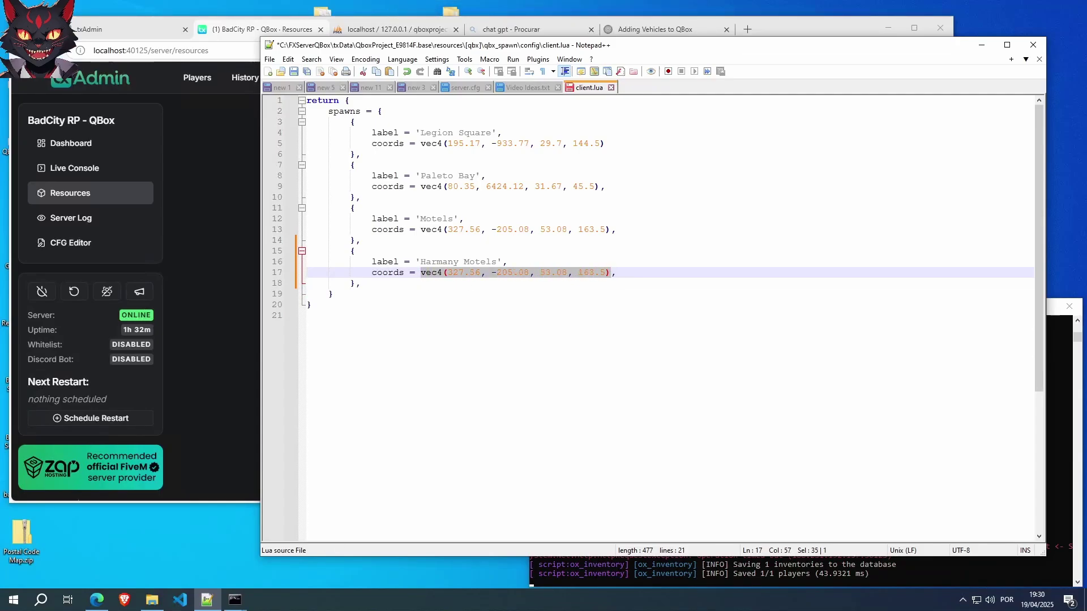
key(ctrl+v)
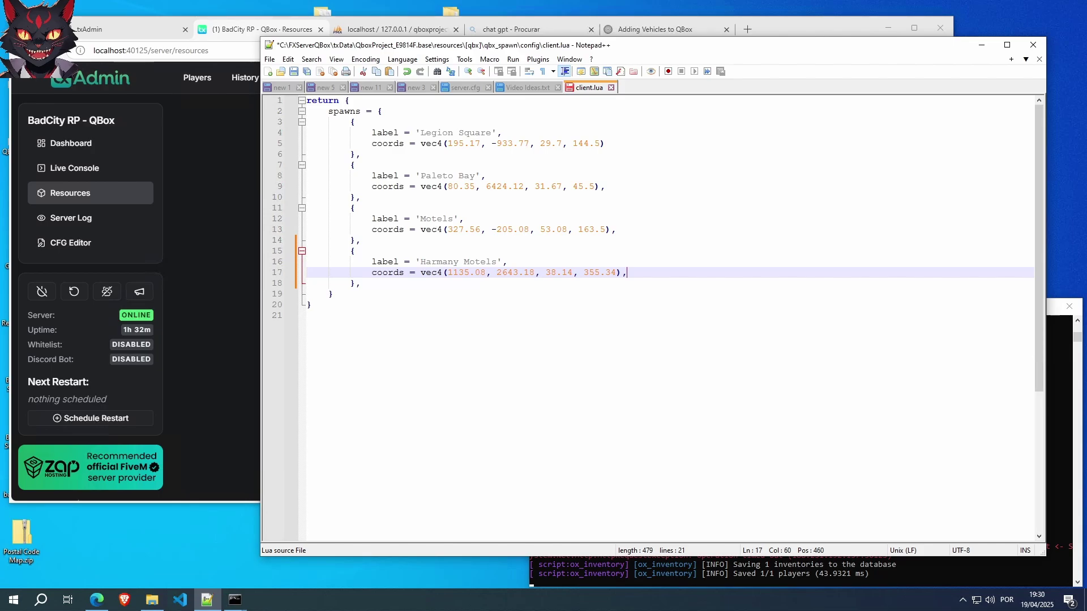
click(361, 284)
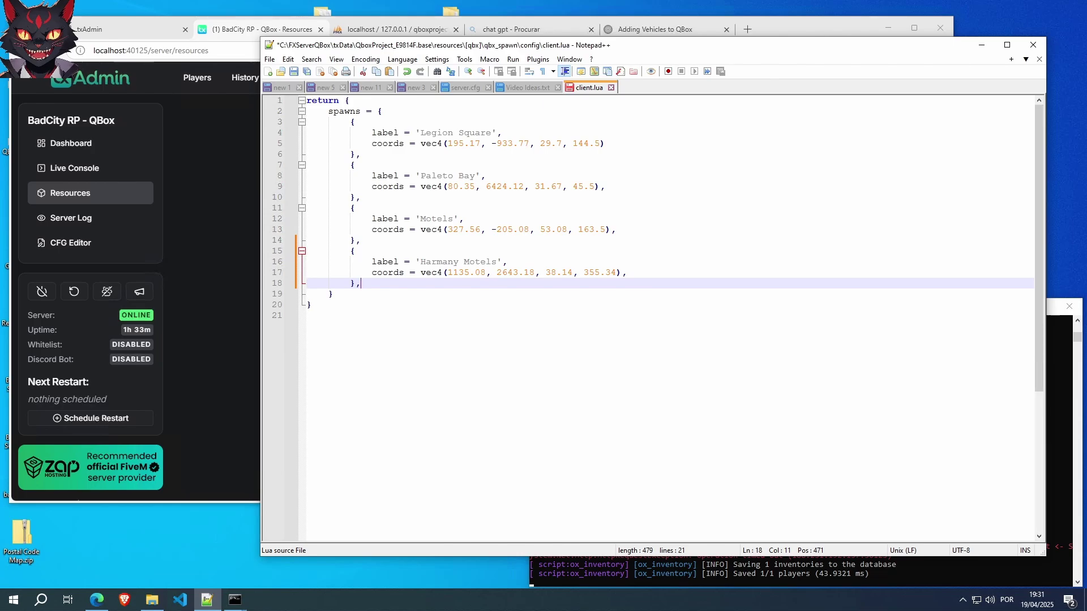
key(ctrl+s)
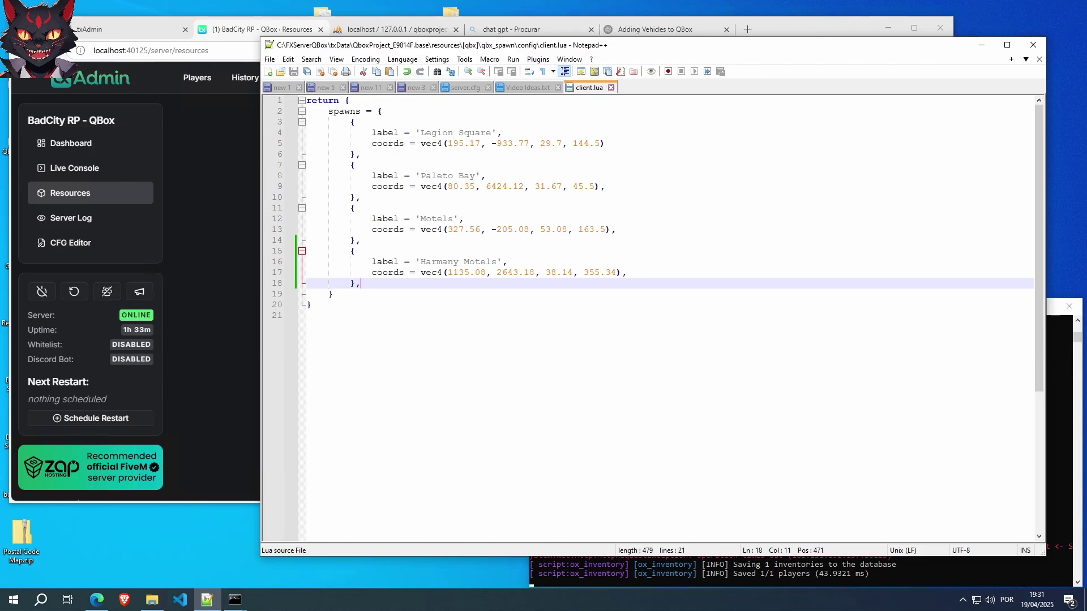
Step: Switch to the txAdmin Resources page and restart the qbx_spawn resource
click(217, 170)
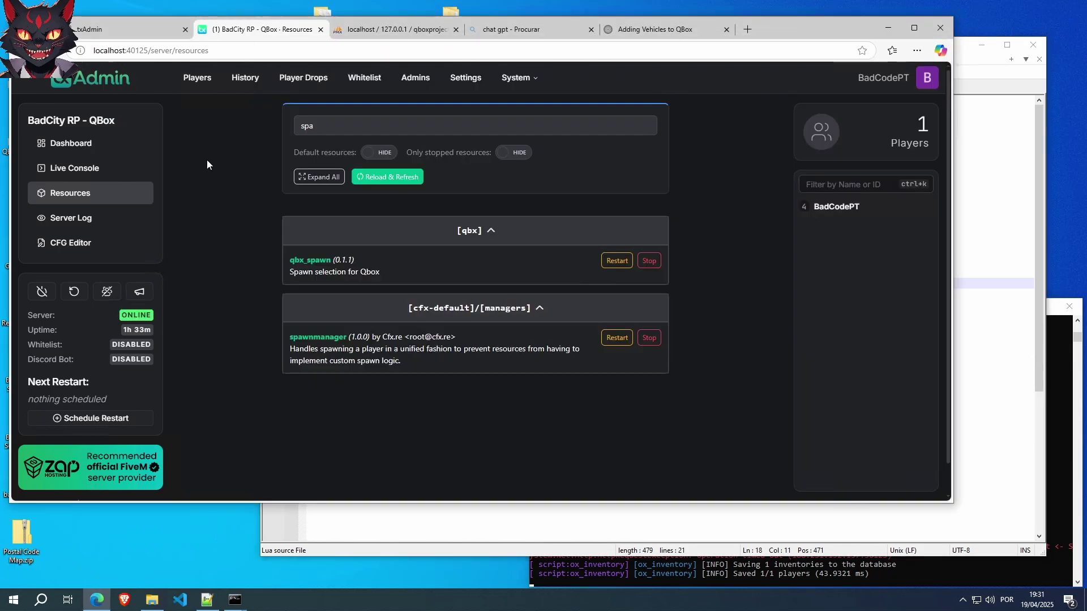
click(613, 263)
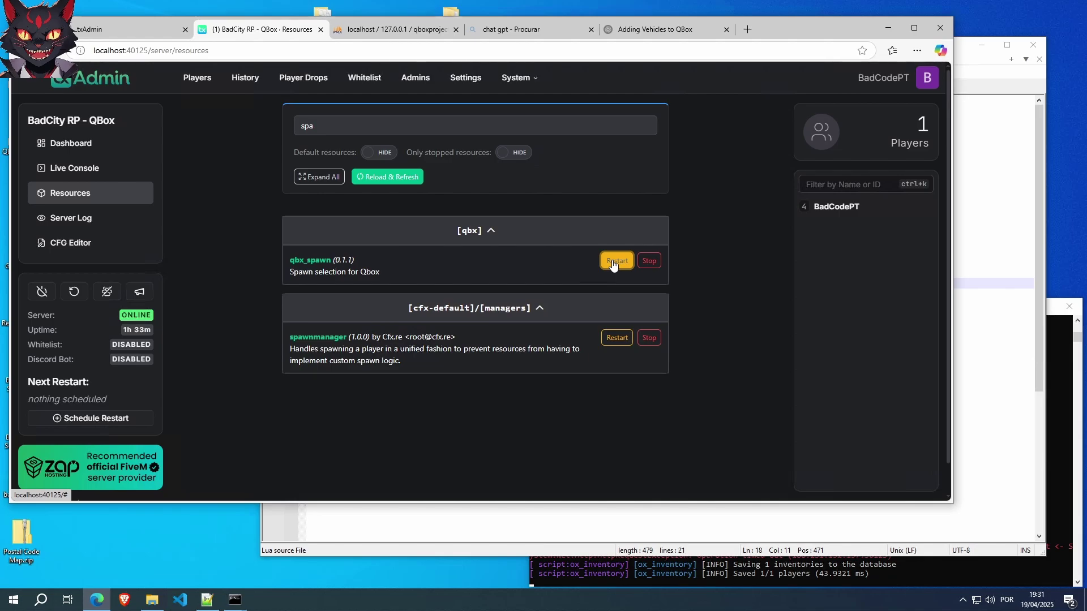
click(613, 263)
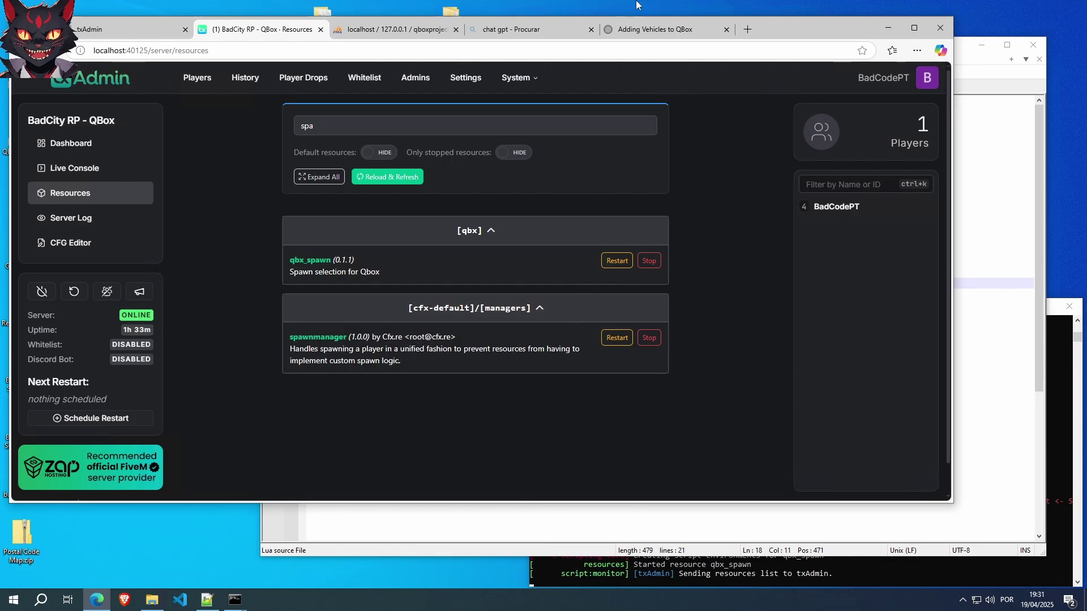
Step: Return to the game, play as the existing character, and highlight Harmany Motels on the spawn map
click(654, 6)
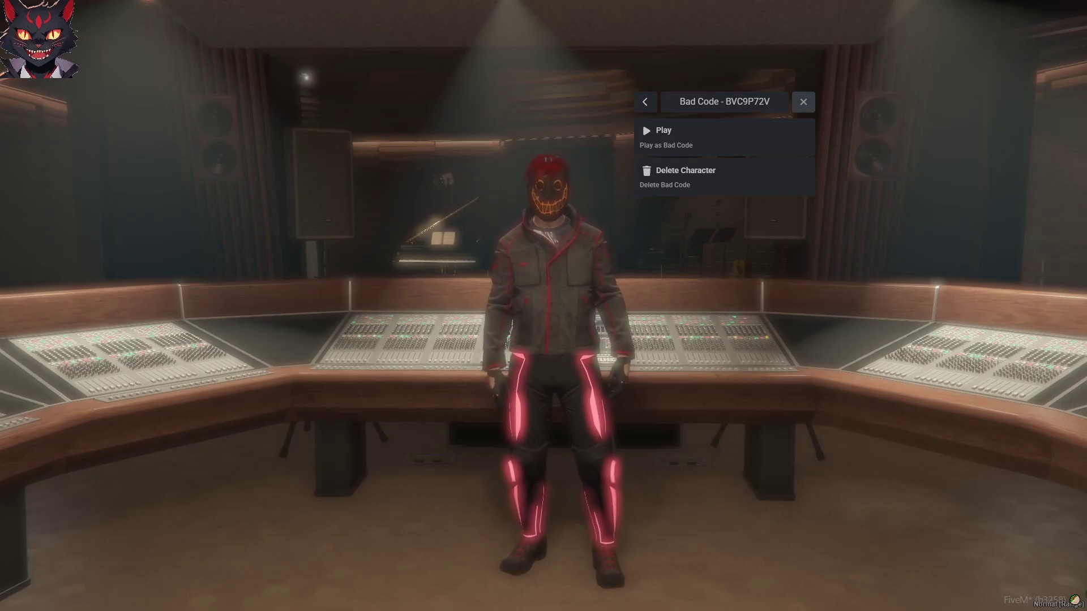
click(673, 136)
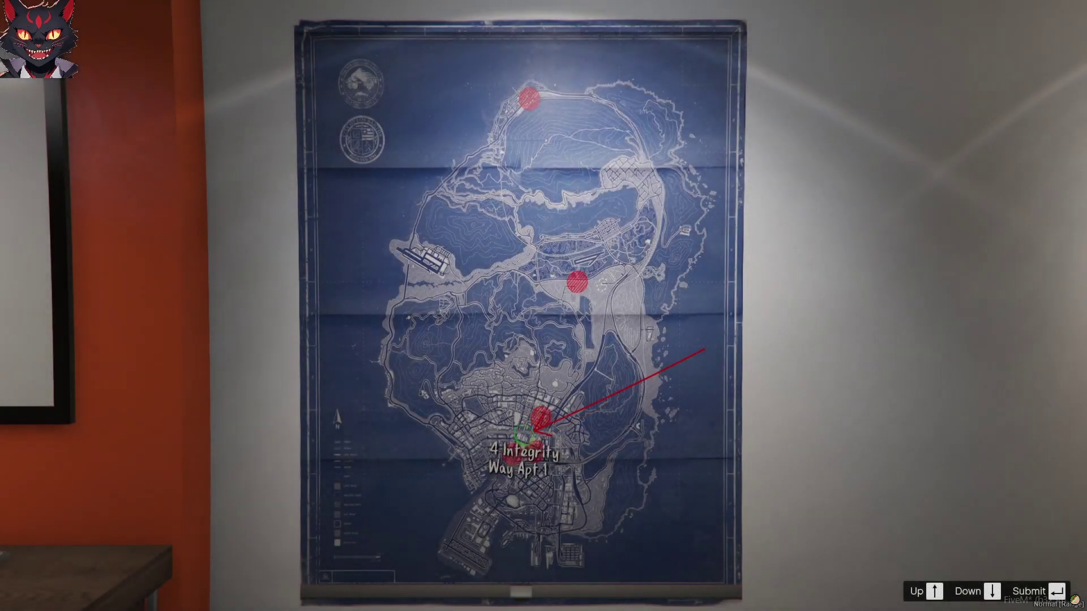
key(Down)
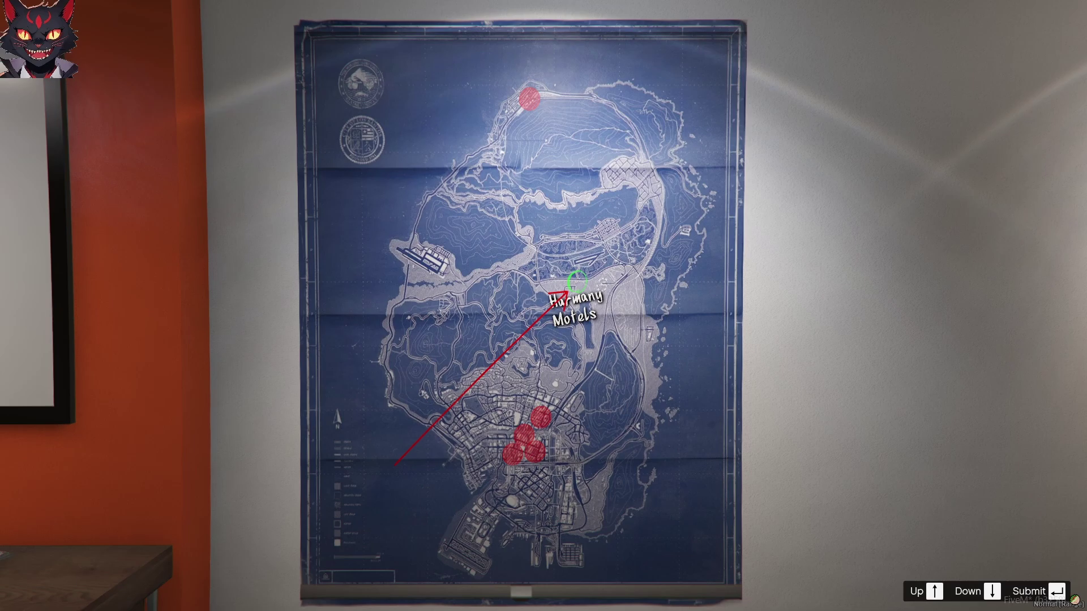
Step: Cycle through the spawn map's locations, including 4 Integrity Way Apt 1, Motels, Harmany Motels and Last Location
key(Down)
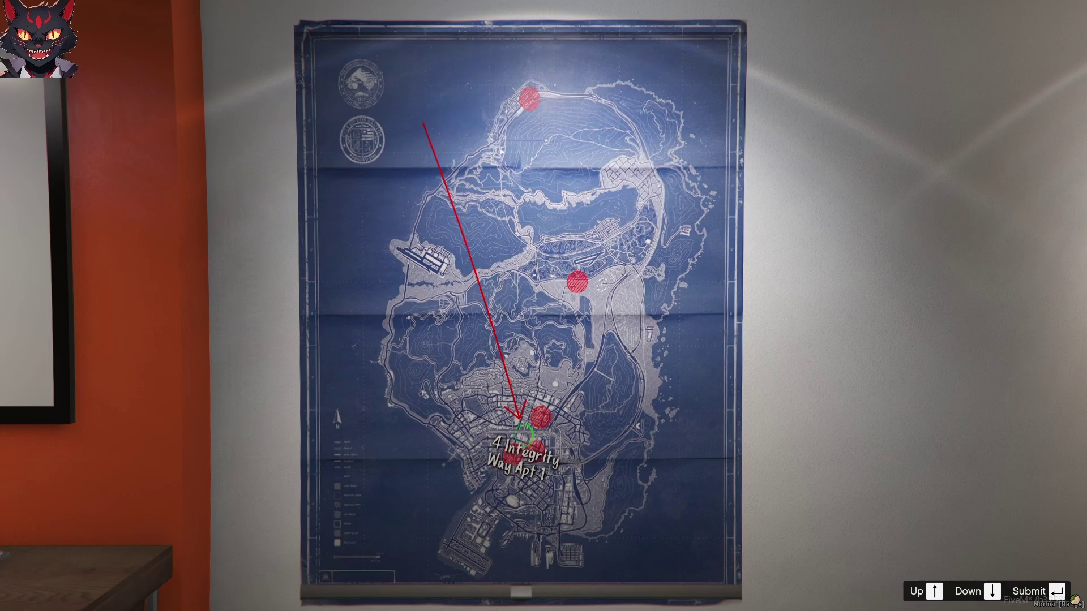
key(Down)
key(Up)
key(Up)
key(Up)
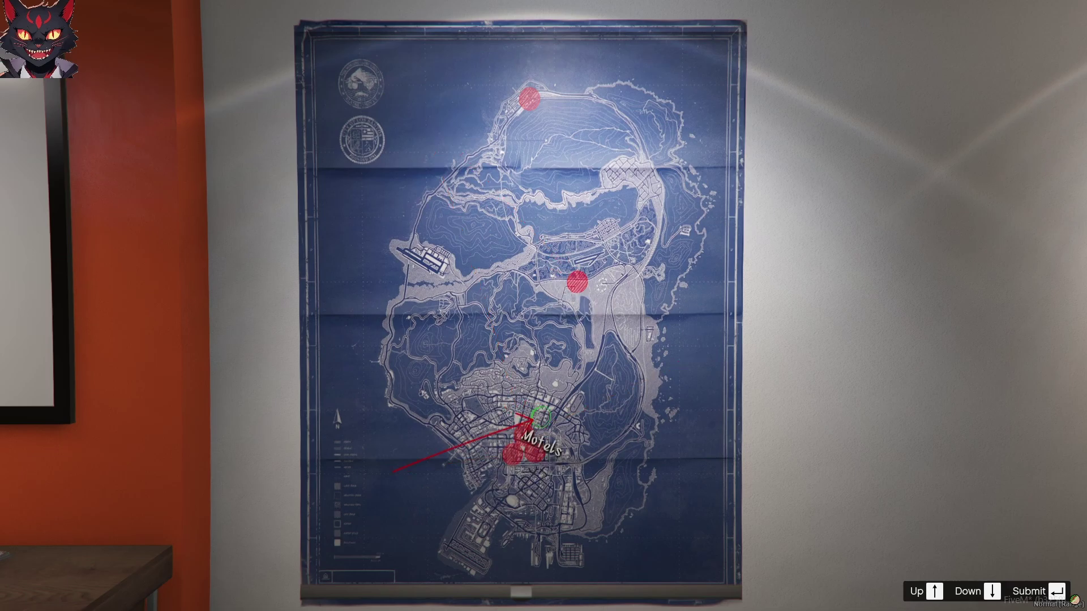
key(Down)
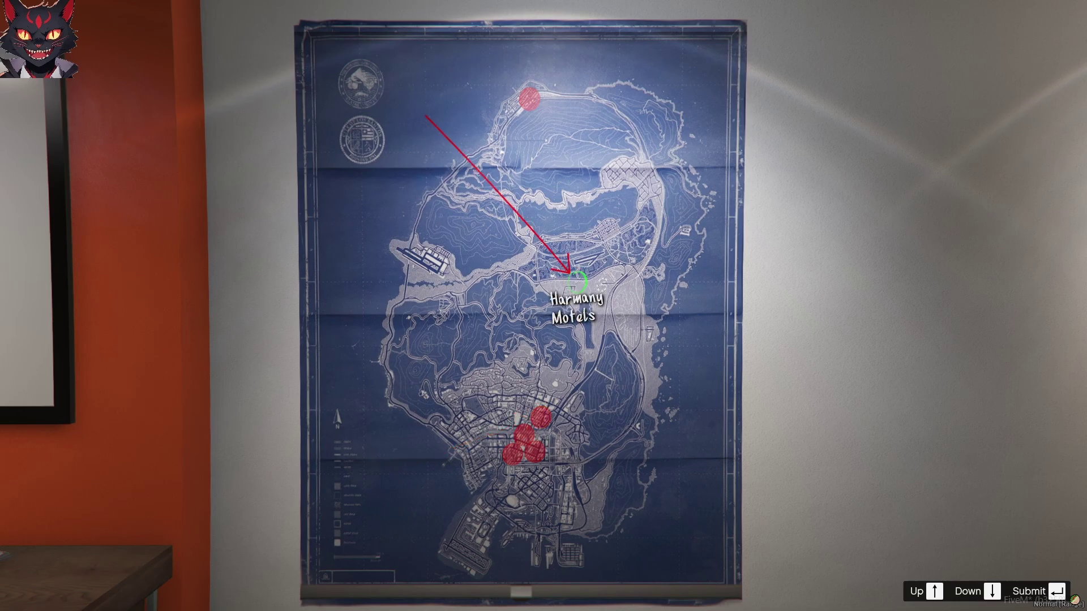
key(Down)
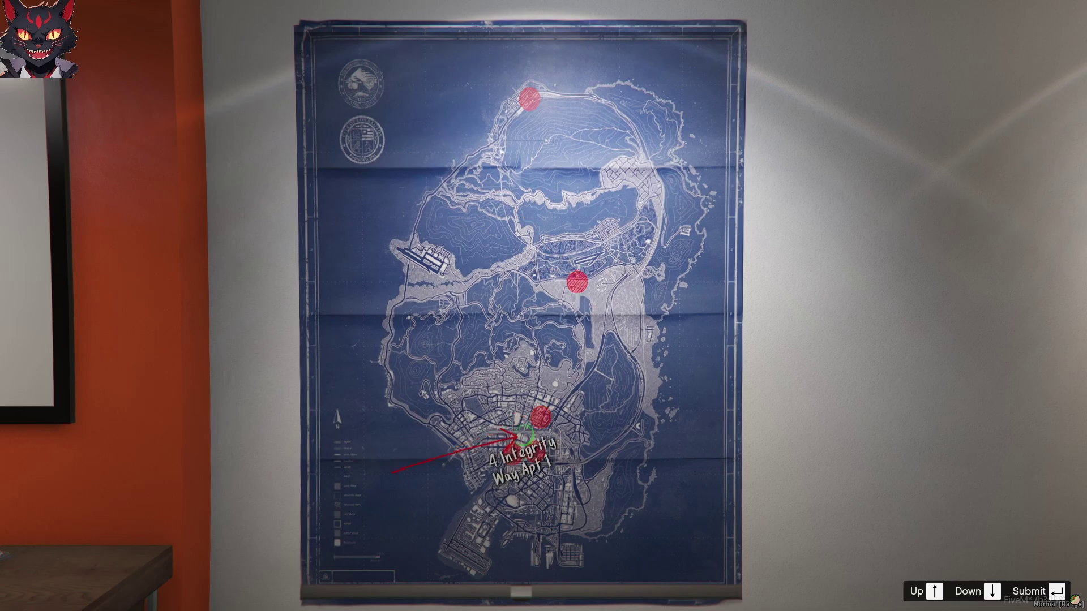
key(Down)
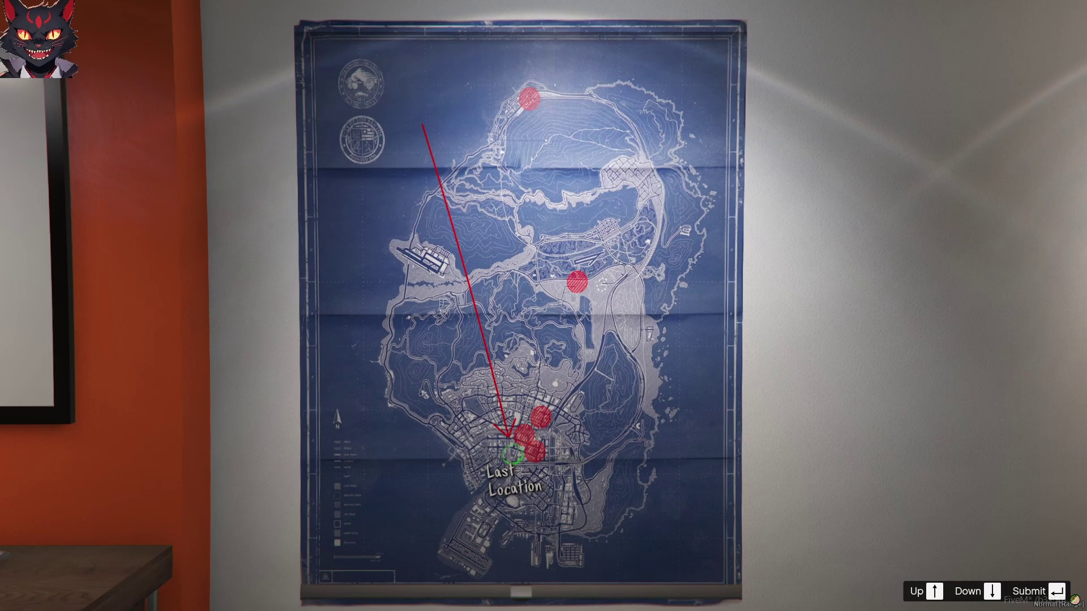
Step: Spawn the character at Harmany Motels and run across the motel parking lot
key(Down)
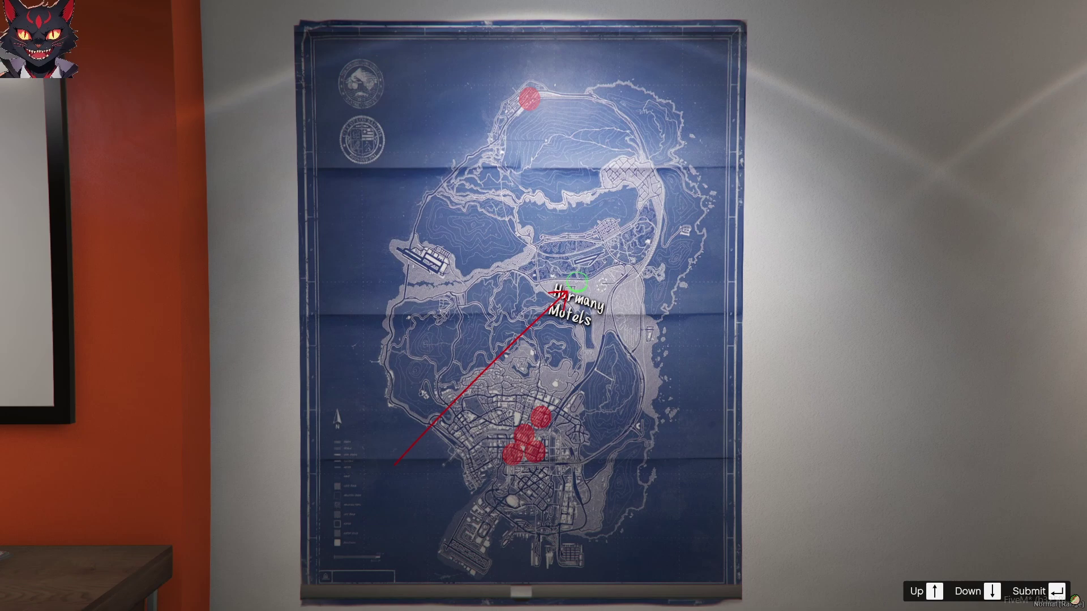
key(Return)
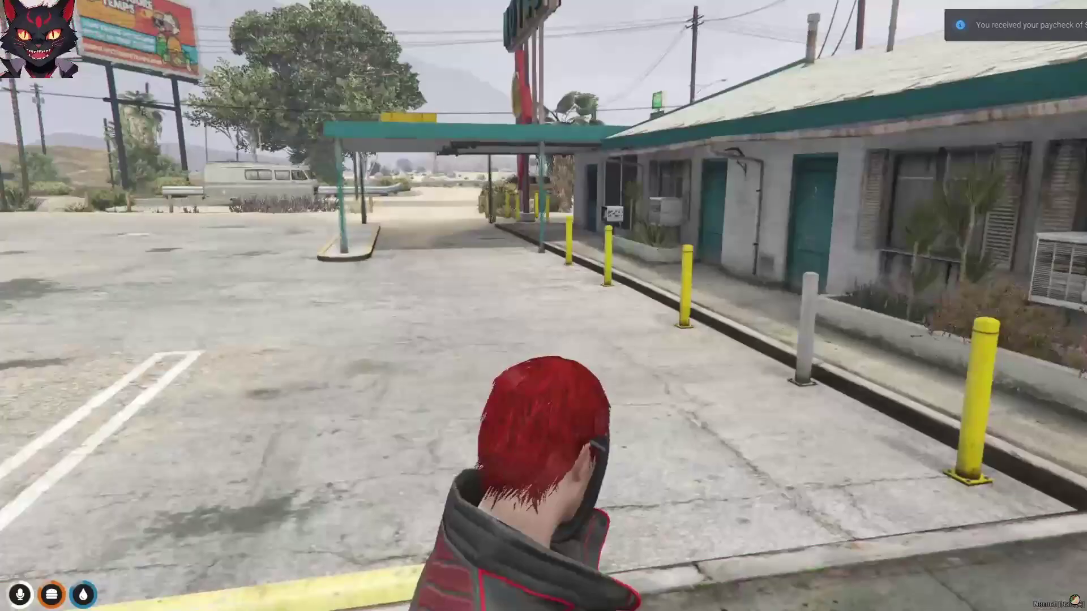
key(shift+w)
key(shift+d)
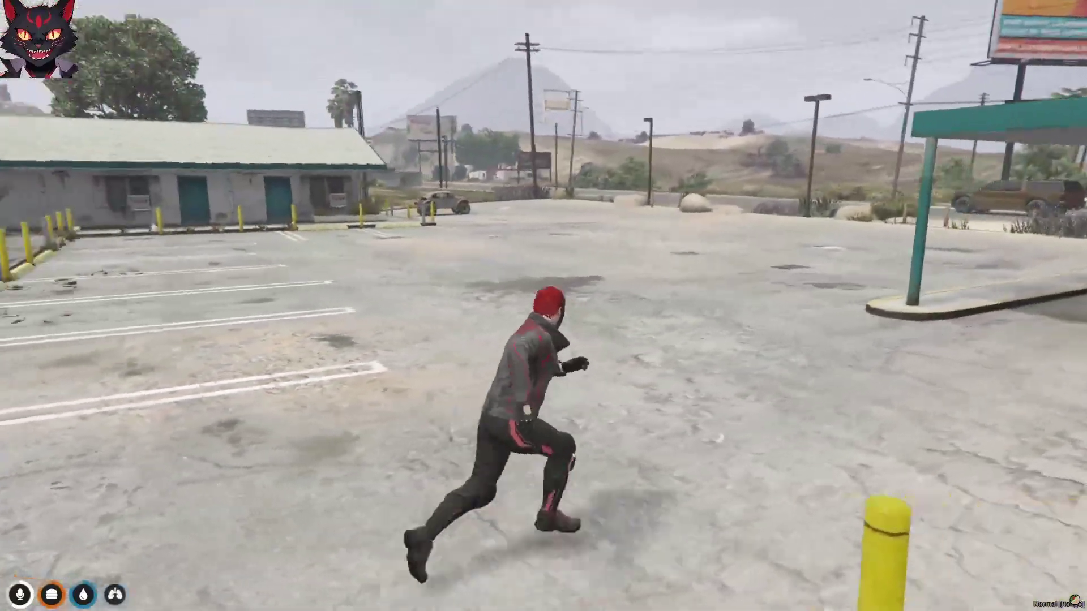
Step: Run across the motel to the garage point, try to open the garage, and head back toward the parking lot
key(shift+w)
key(w)
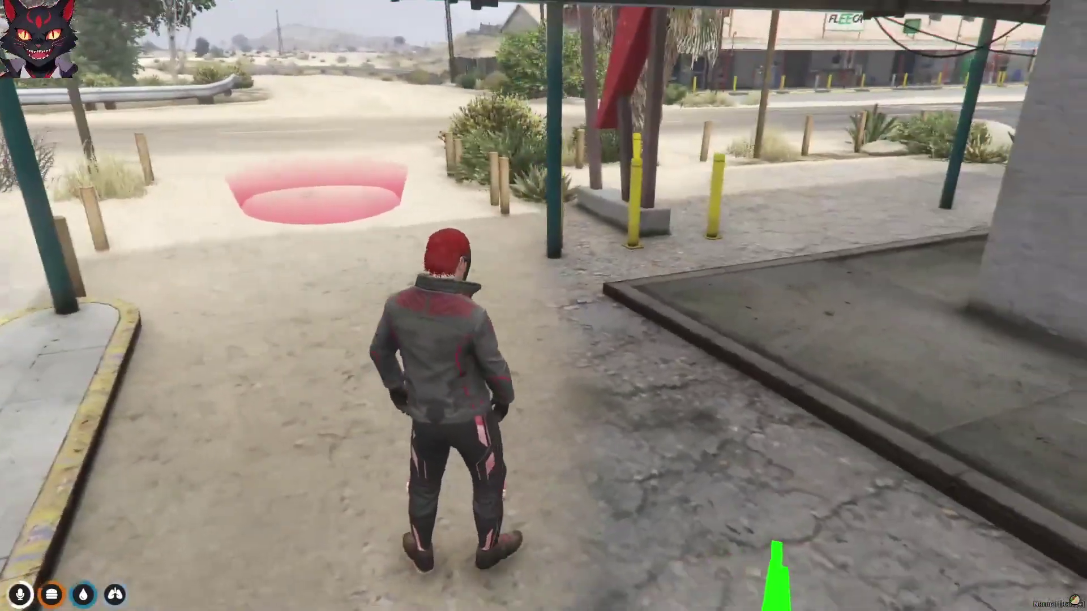
key(s)
key(e)
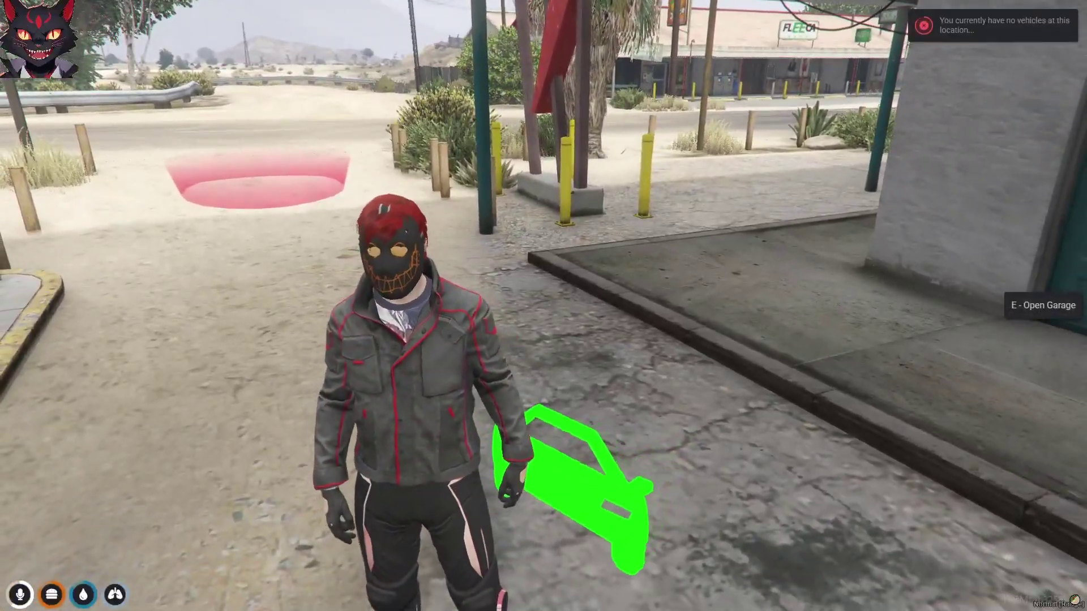
key(w)
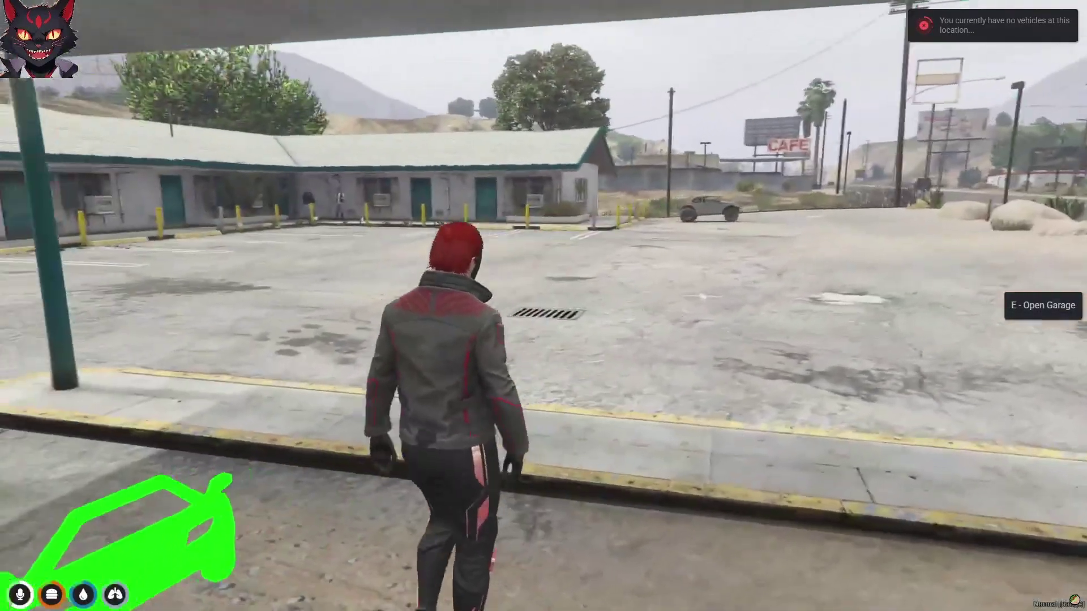
key(w)
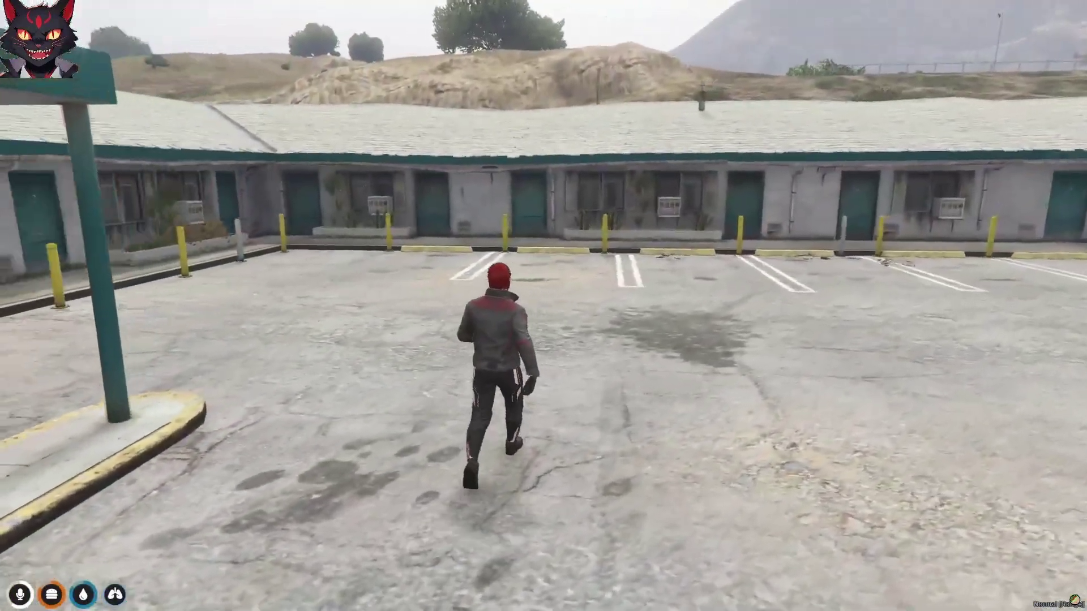
Step: Set a waypoint beside Alta Street near postal 8155 in Pillbox Hill on the game map and teleport to it
key(Escape)
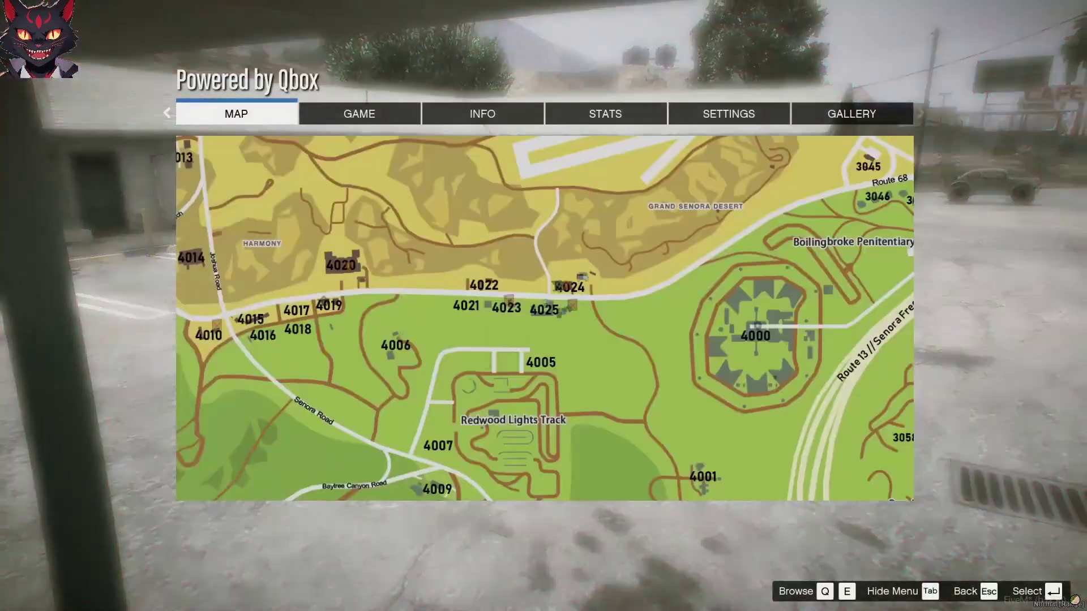
click(645, 288)
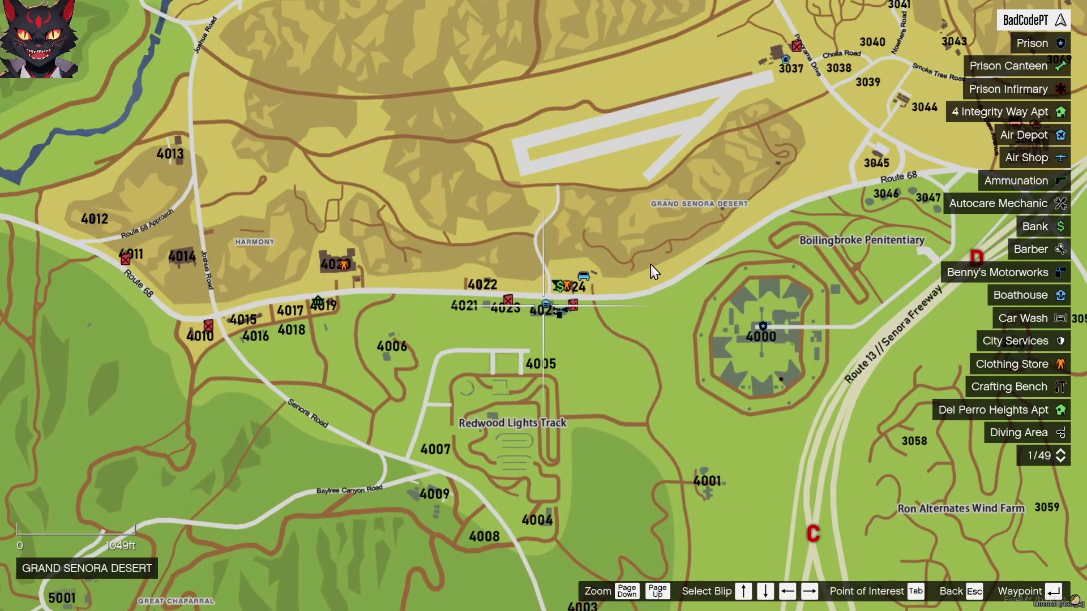
scroll(651, 271, down, 2)
drag(637, 319, 594, 102)
drag(544, 459, 537, 142)
drag(455, 442, 660, 218)
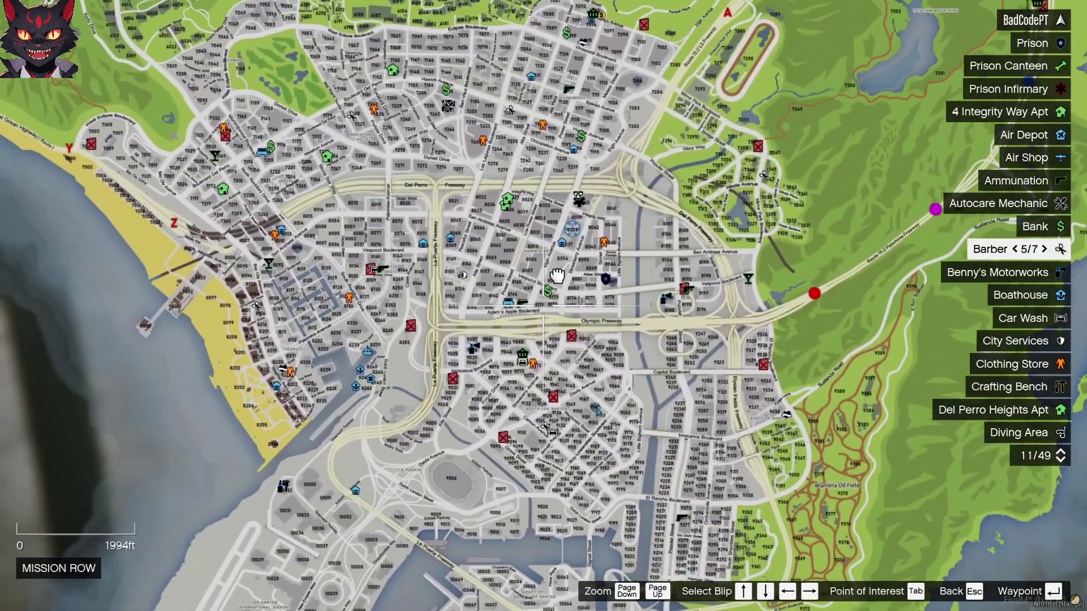
scroll(610, 268, up, 1)
scroll(609, 268, up, 1)
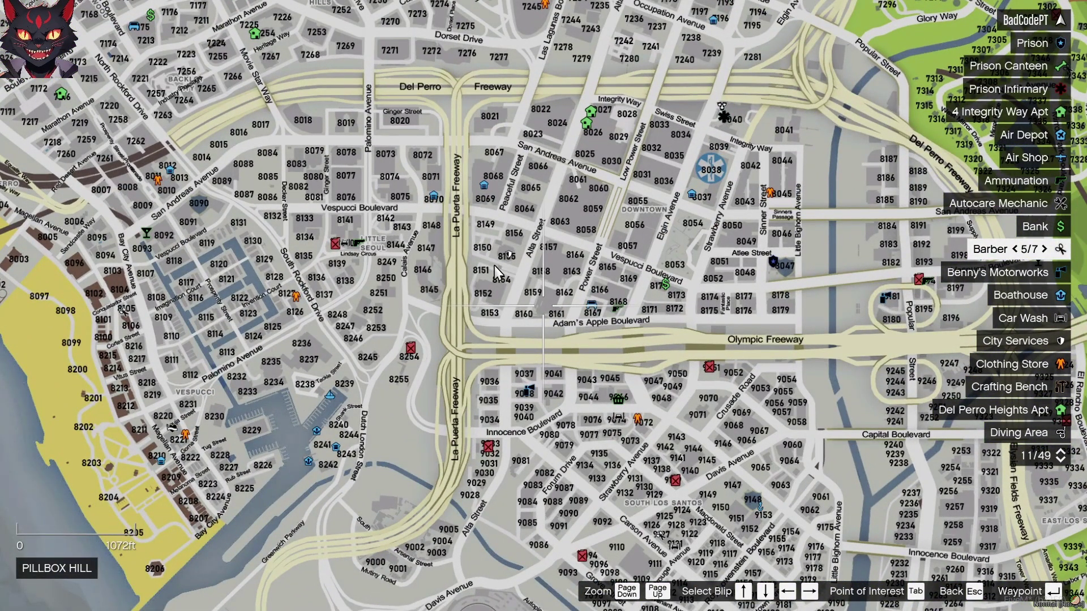
scroll(512, 274, up, 2)
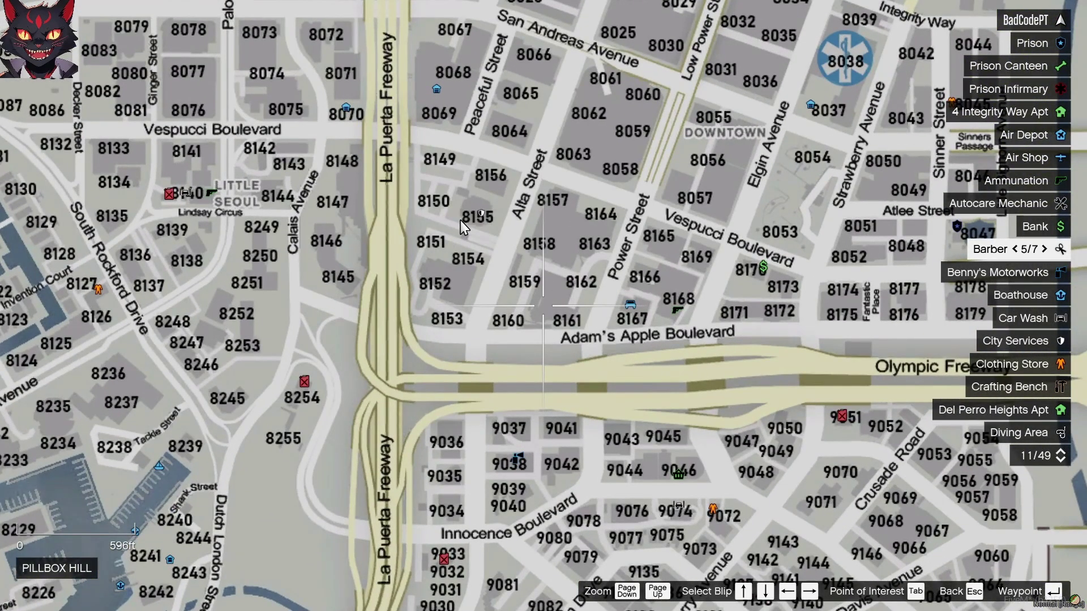
click(488, 231)
key(Escape)
key(t)
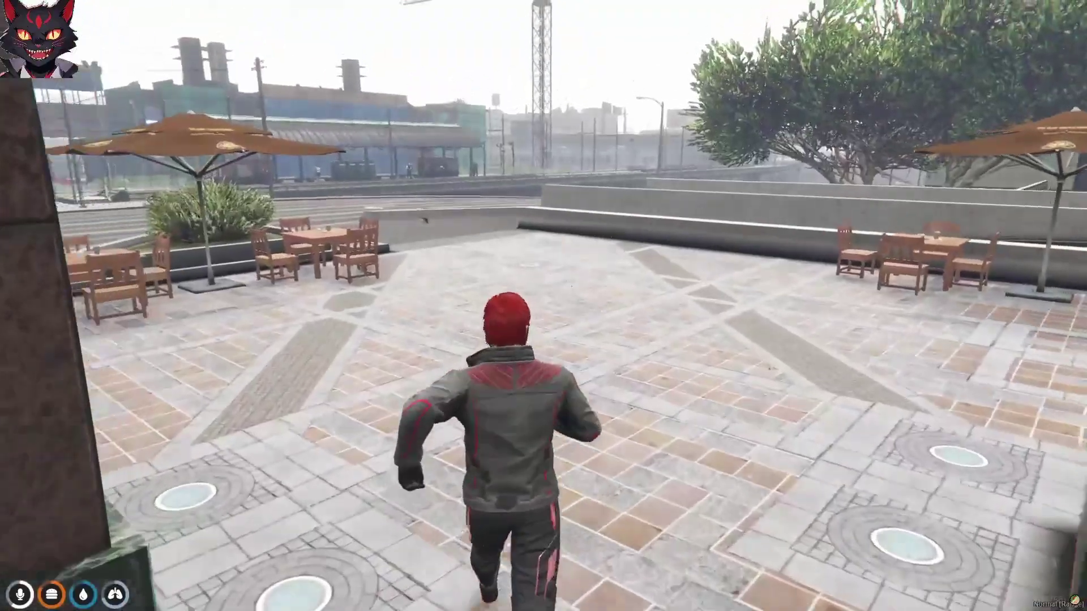
Step: Walk onto the paved café terrace near Alta Street and open the admin menu with the /admin command
key(w)
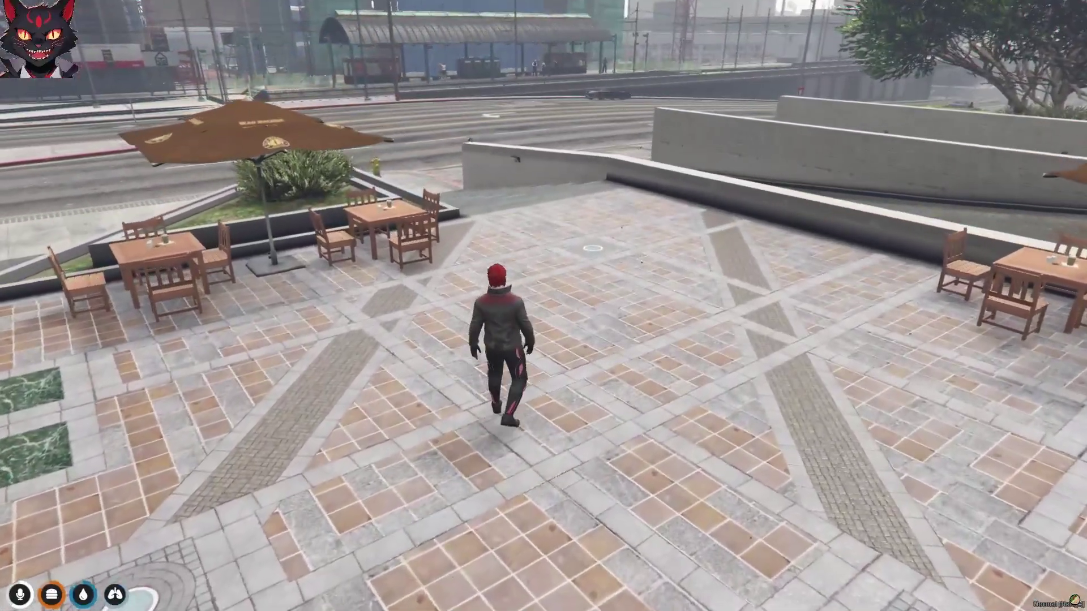
key(t)
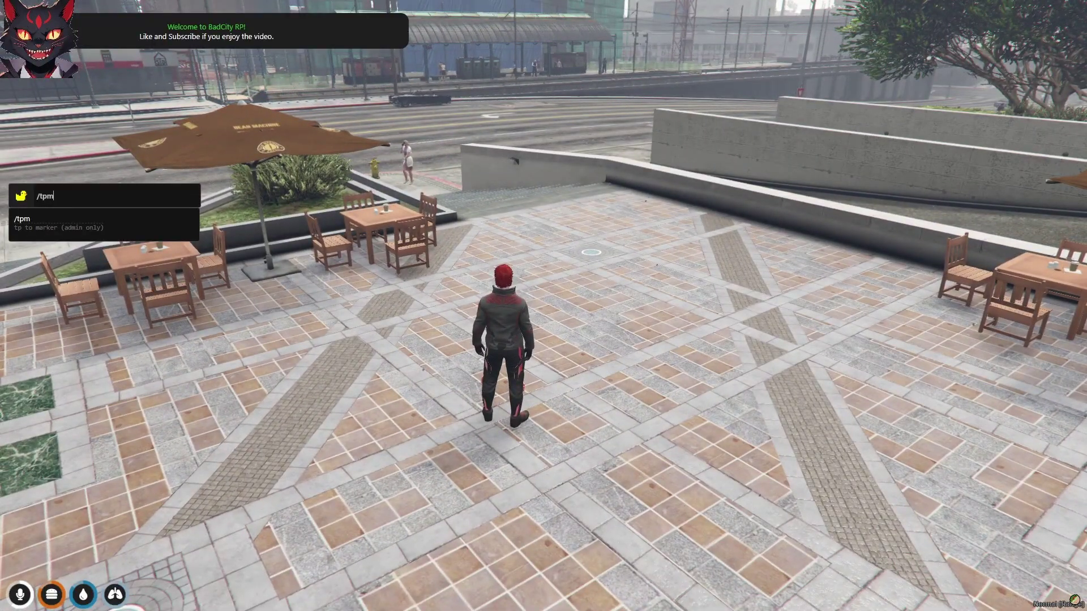
text(/tp)
key(BackSpace)
key(BackSpace)
text(a)
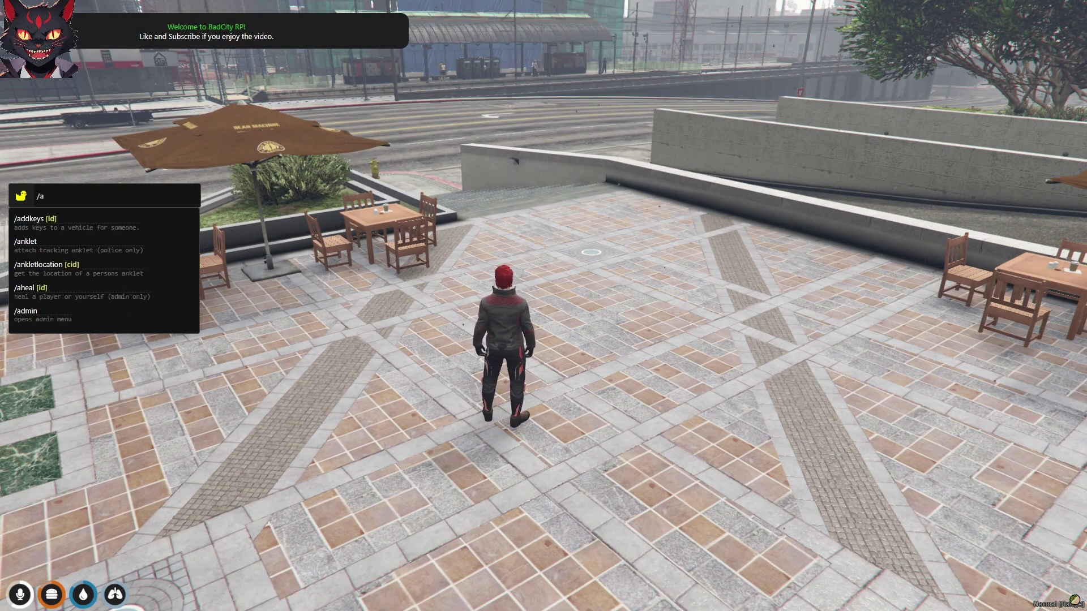
text(dmin)
key(Return)
Step: Copy the character's current position as Vector 4 coordinates using the admin menu's developer options
key(Down)
key(Down)
key(Down)
key(Down)
key(Return)
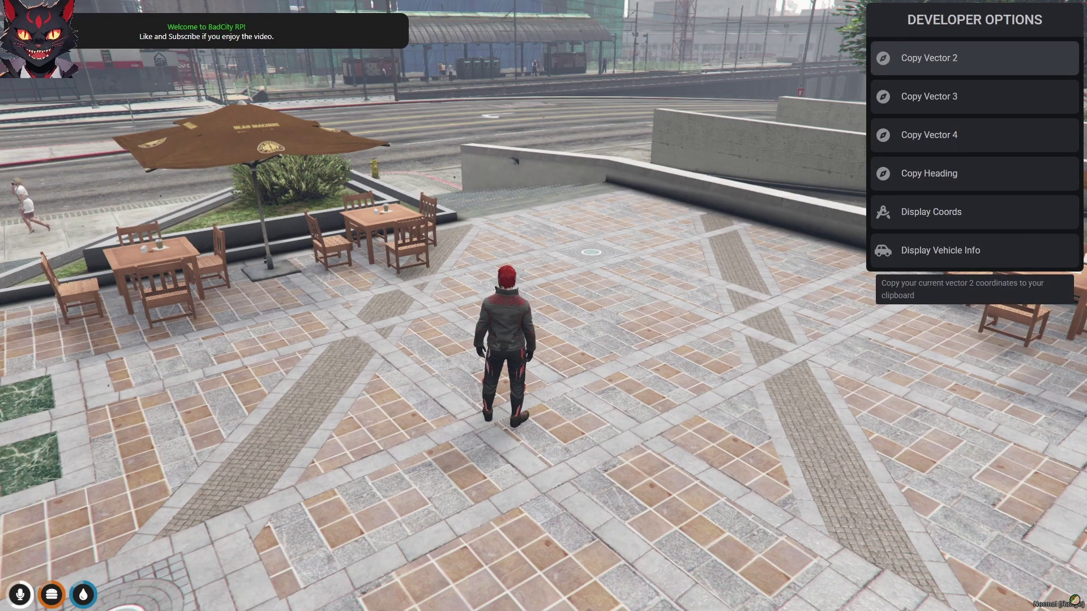
key(Down)
key(Down)
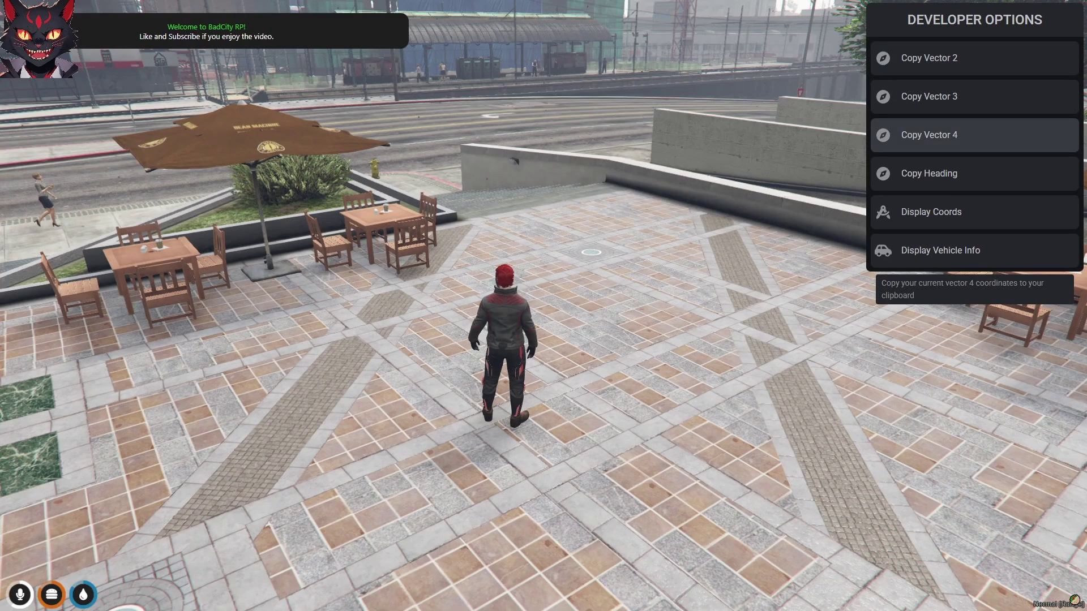
key(Return)
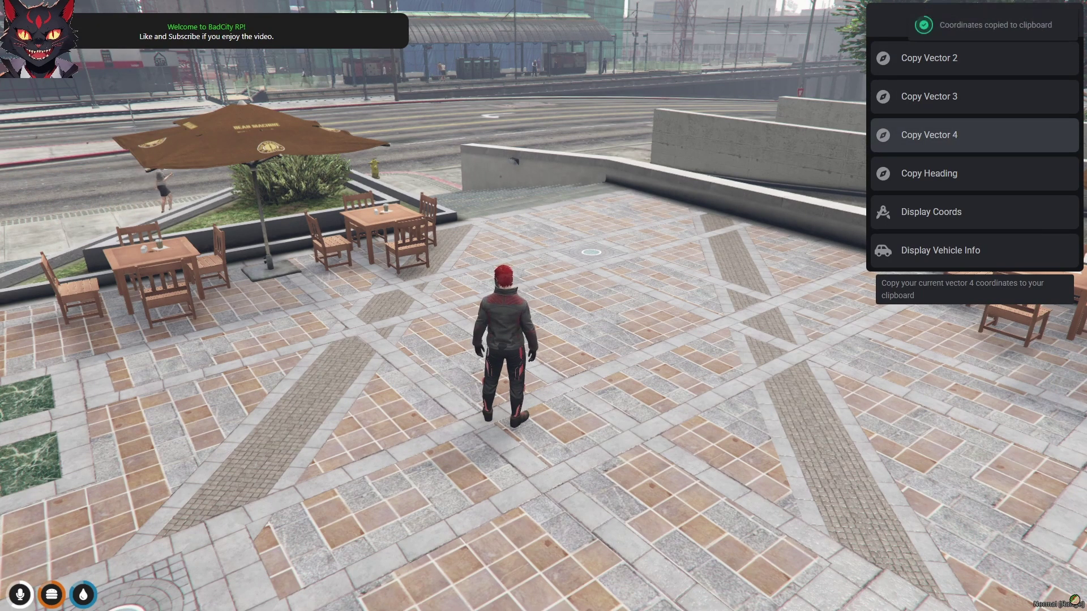
Step: Switch to client.lua in Notepad++ on the remote desktop and paste the copied coordinates several lines below the Harmany Motels entry
key(super)
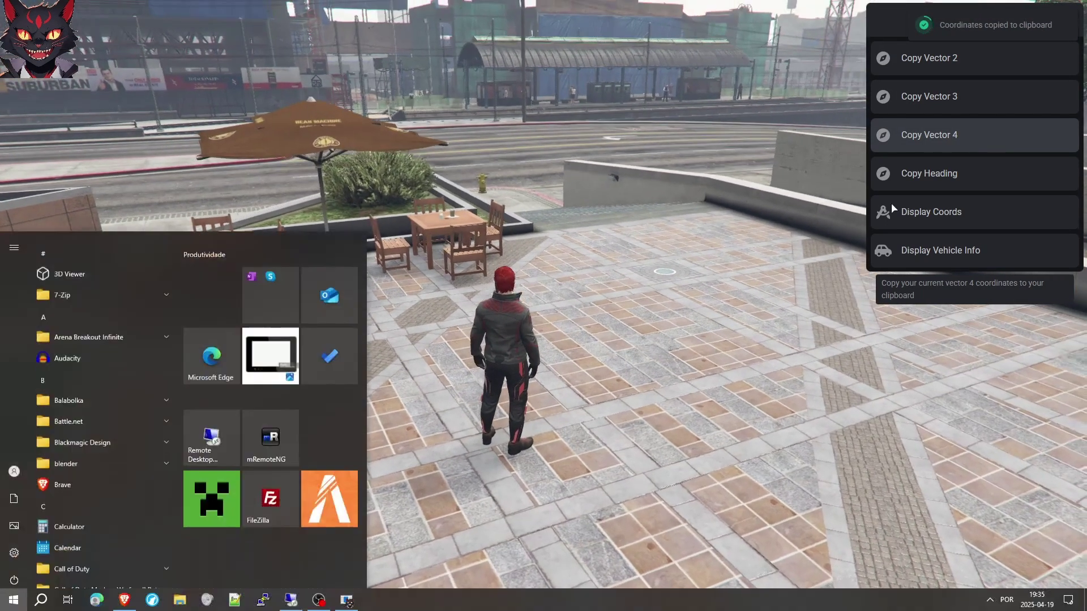
click(292, 600)
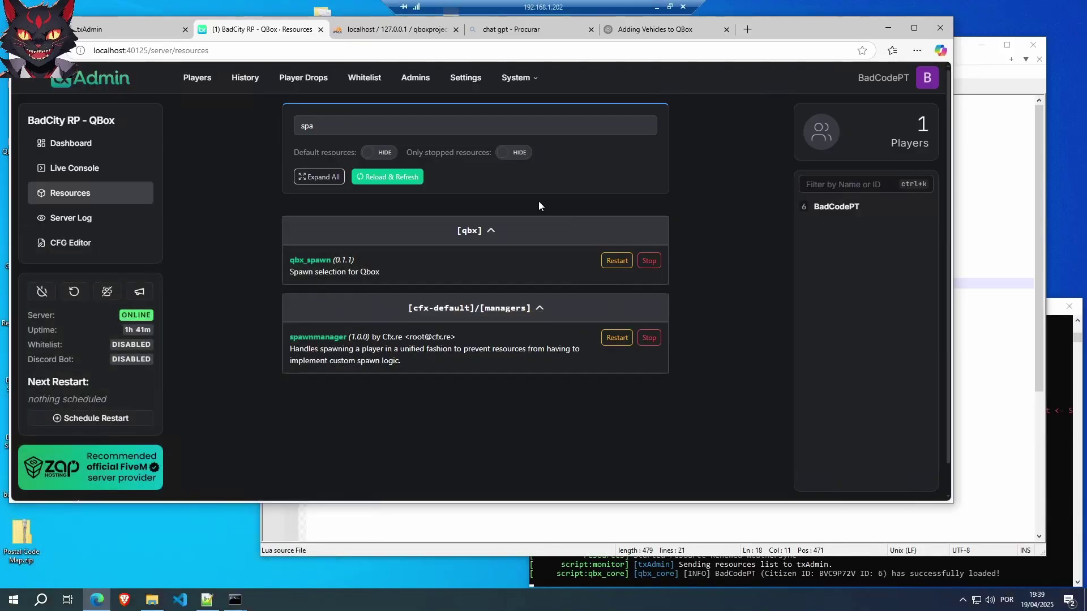
click(204, 602)
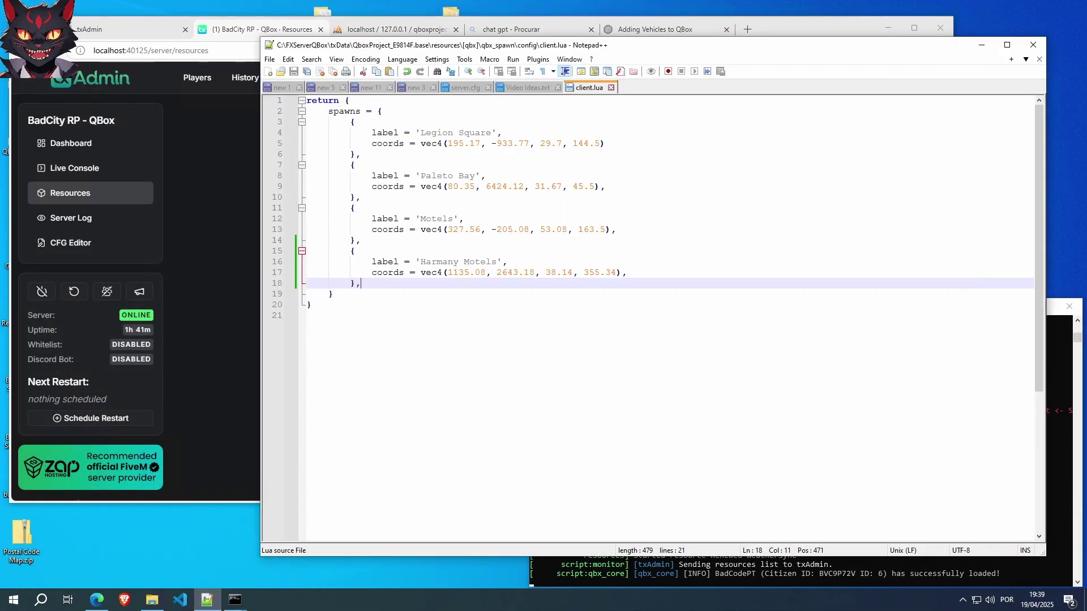
key(Return)
key(Return)
key(Return)
key(Return)
key(Return)
key(Return)
key(ctrl+v)
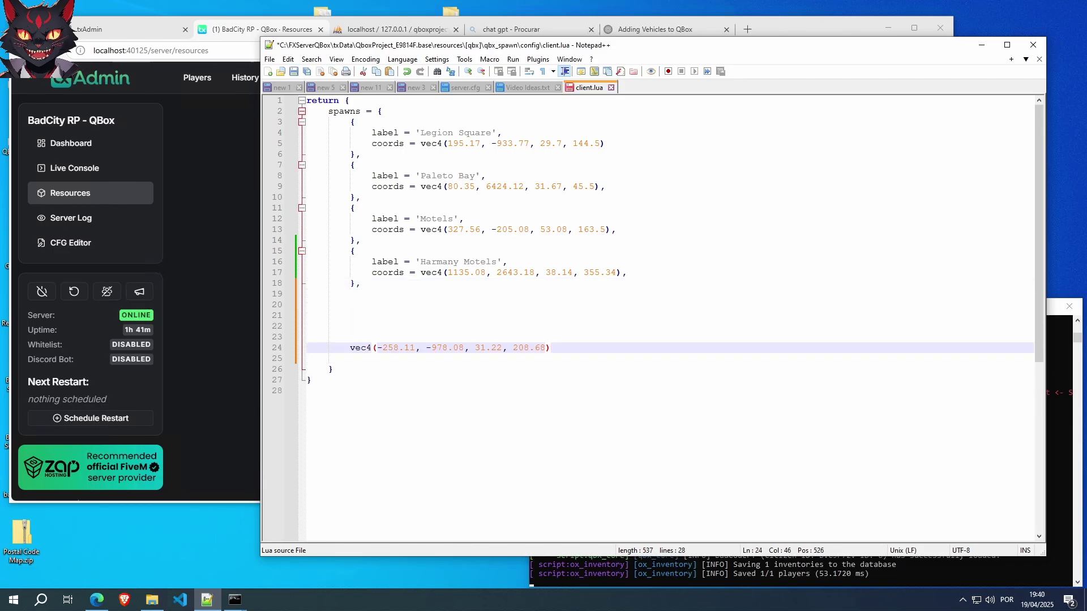
Step: Duplicate the Harmany Motels spawn block directly beneath the original in client.lua
drag(350, 250, 360, 283)
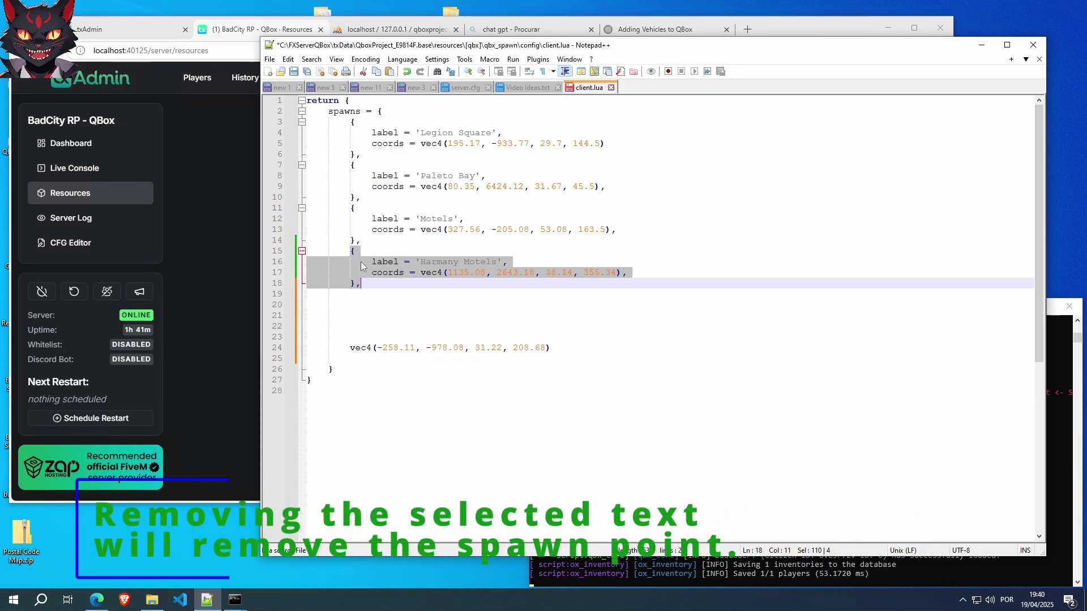
key(ctrl+c)
key(Down)
key(ctrl+v)
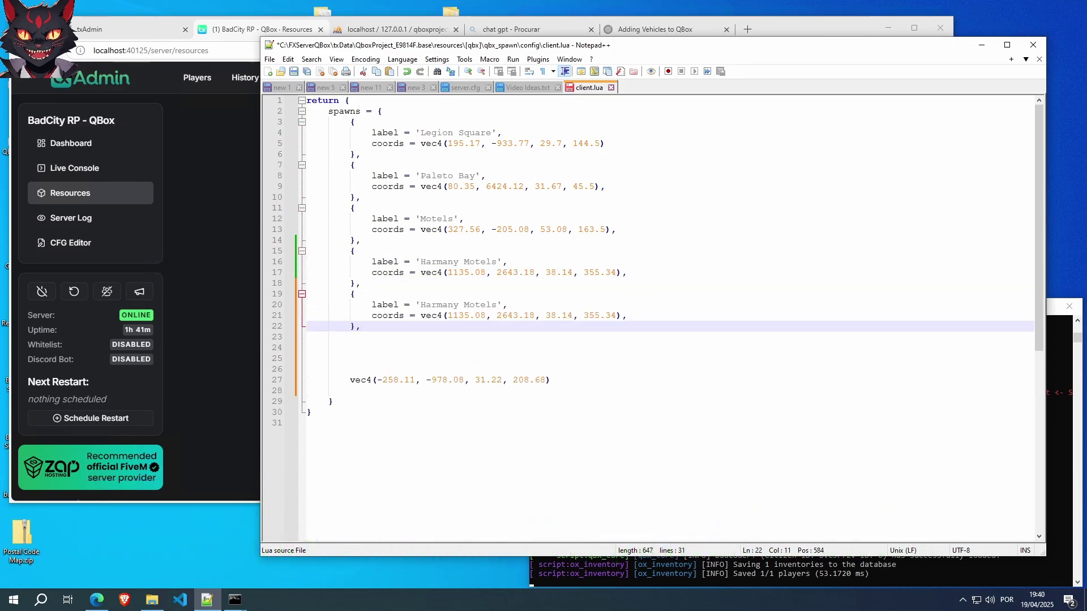
Step: Move the loose vec4(-258.11, -978.08, 31.22, 208.68) into the duplicated block, replacing its existing coords value
drag(350, 380, 550, 380)
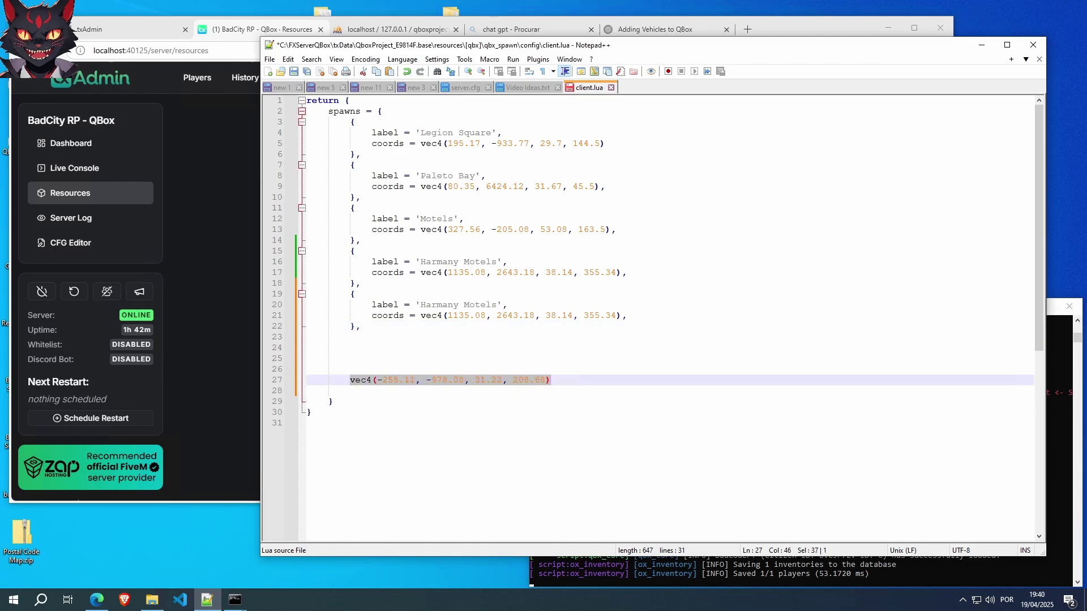
key(ctrl+x)
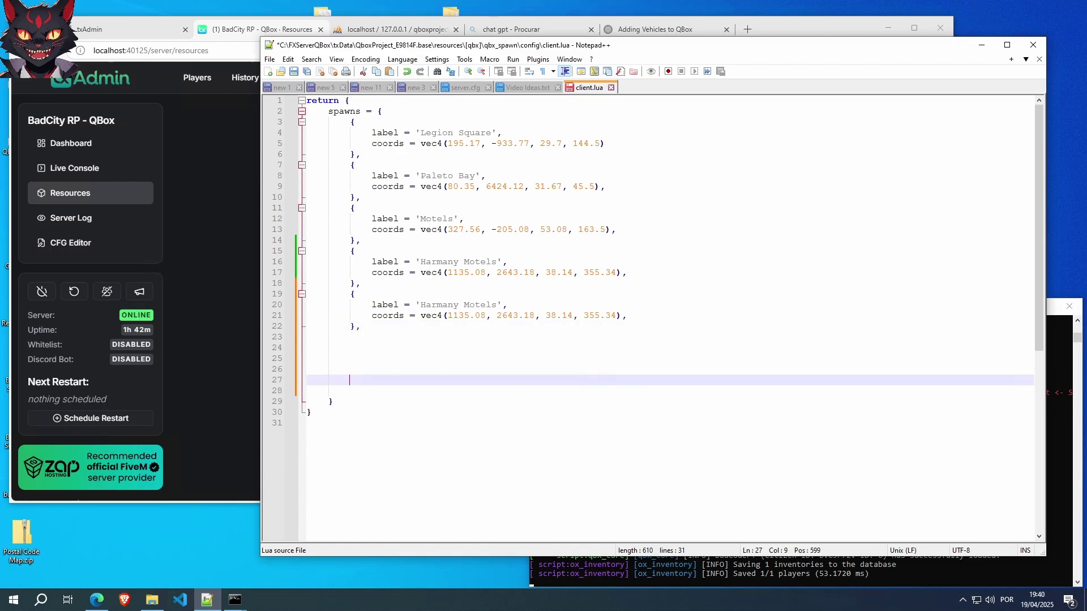
click(420, 315)
drag(420, 315, 623, 315)
key(ctrl+v)
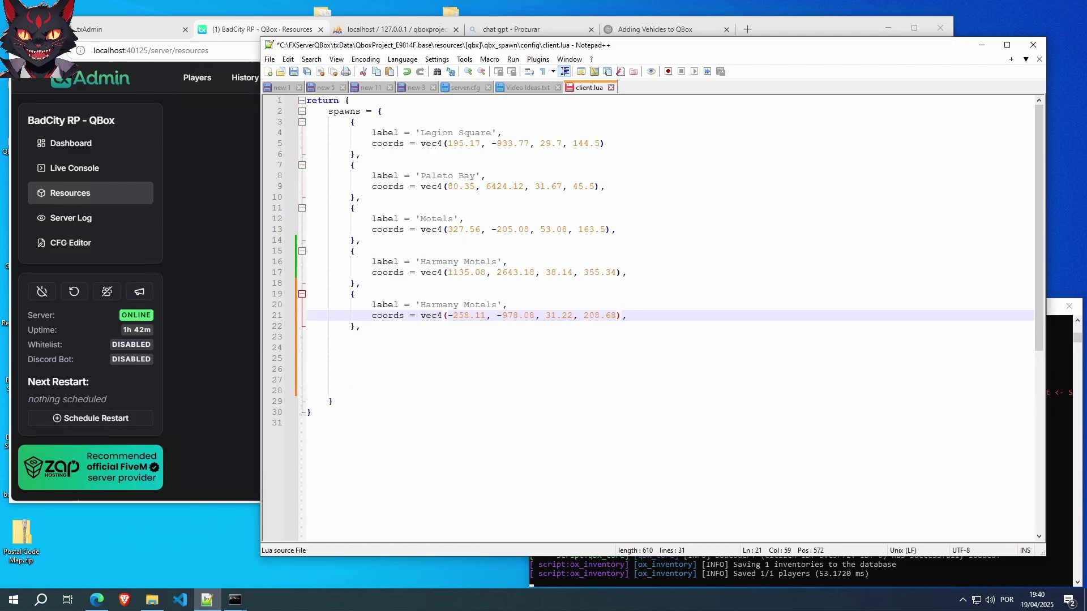
Step: Change the duplicated spawn block's label to 'Alta'
drag(420, 304, 497, 304)
text(Alt)
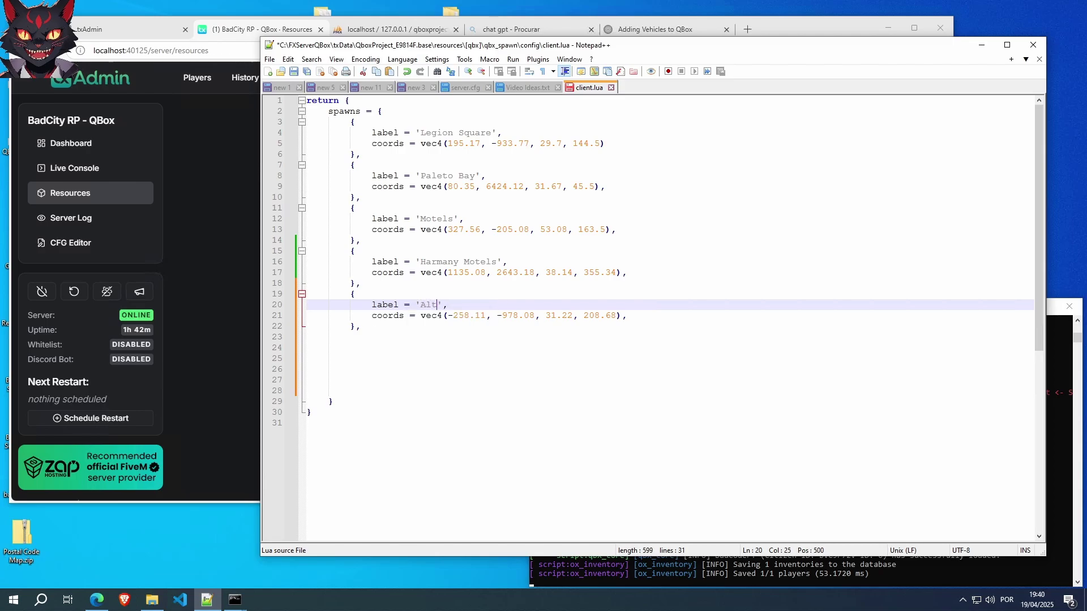
text(a)
key(BackSpace)
Step: Save client.lua, switch to the txAdmin Resources page and restart the qbx_spawn resource
key(ctrl+s)
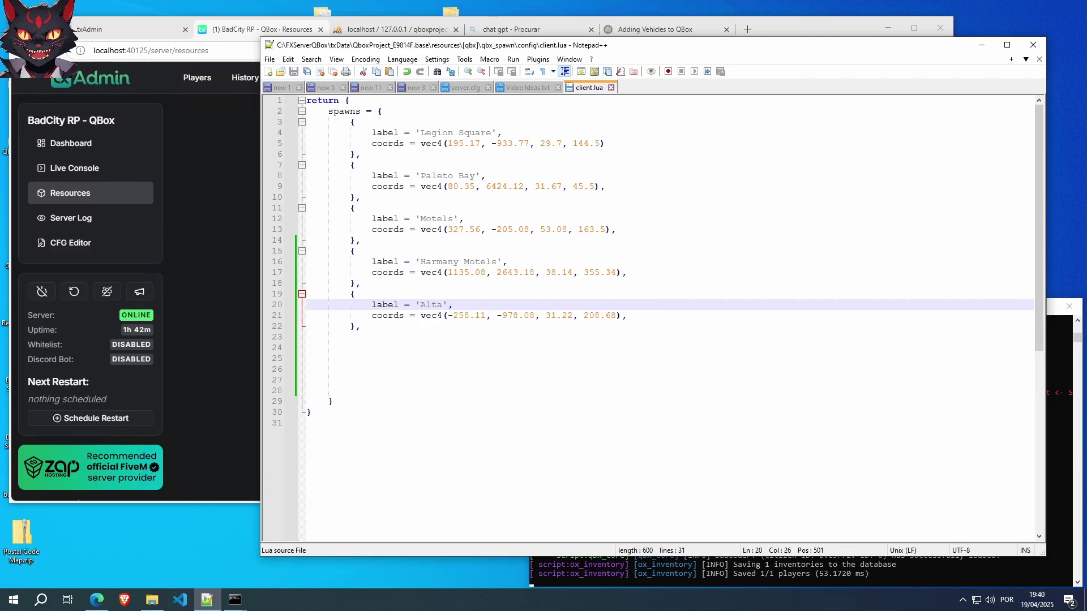
click(213, 233)
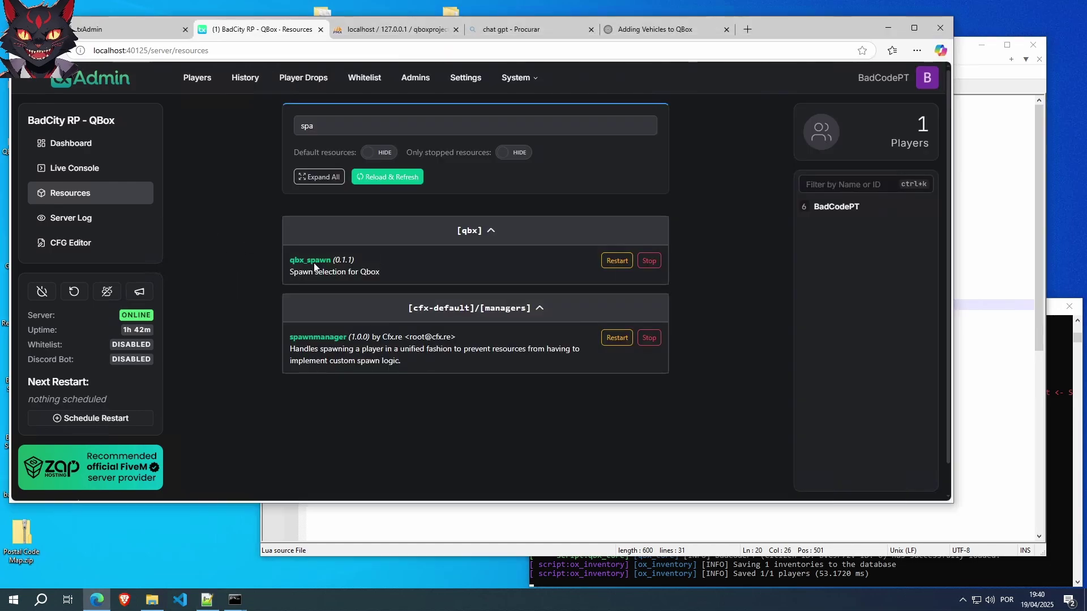
click(609, 266)
Step: Return to client.lua and delete the surplus blank lines beneath the Alta spawn entry
click(987, 274)
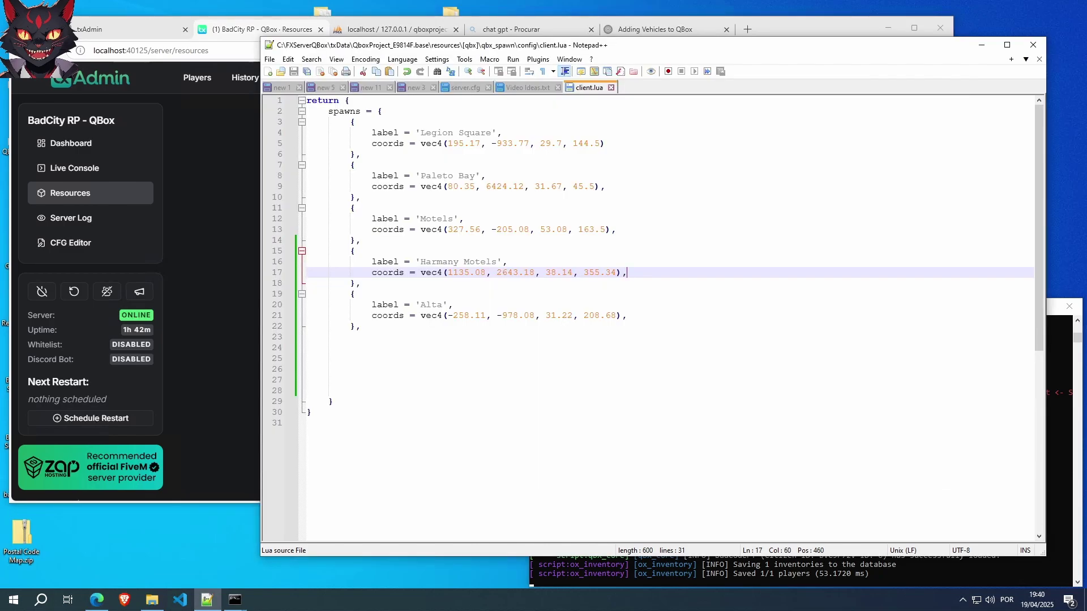
click(350, 391)
key(BackSpace)
key(BackSpace)
key(BackSpace)
key(BackSpace)
key(BackSpace)
key(BackSpace)
key(BackSpace)
key(BackSpace)
key(BackSpace)
key(BackSpace)
key(BackSpace)
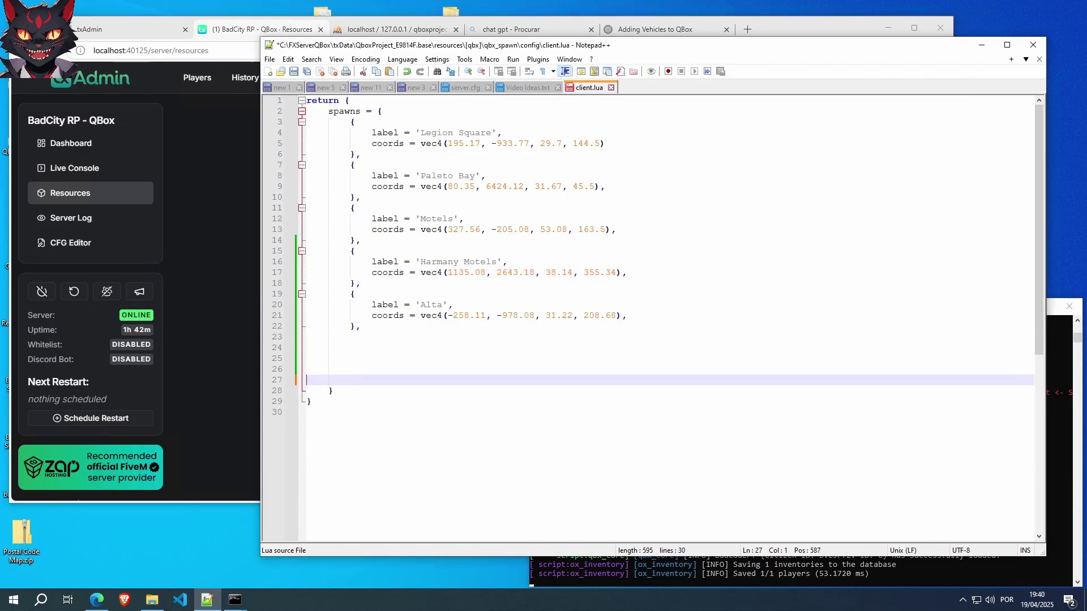
key(BackSpace)
key(BackSpace)
key(BackSpace)
key(BackSpace)
key(BackSpace)
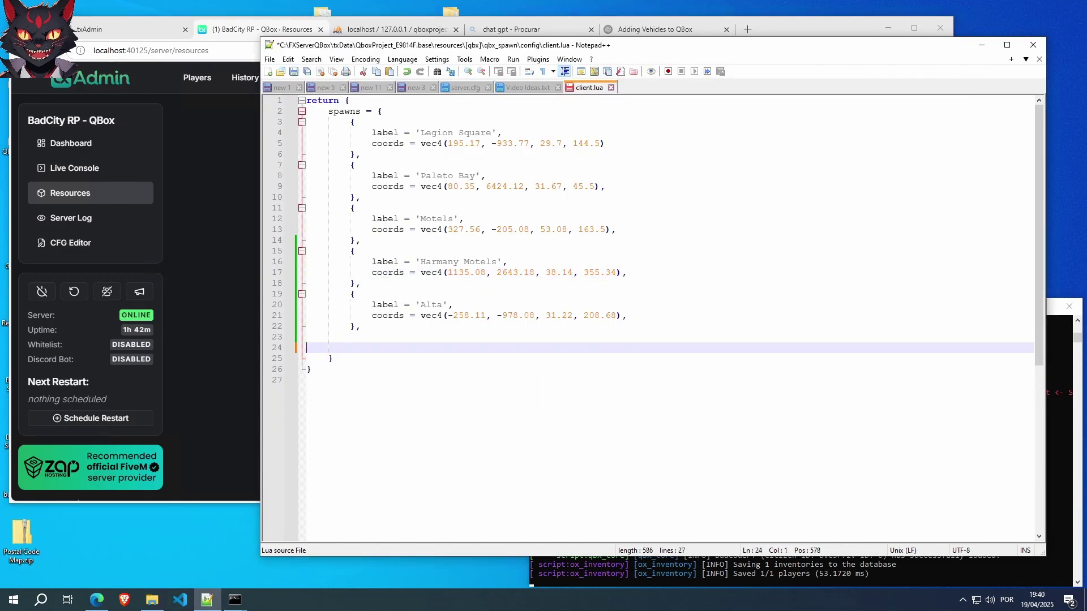
key(BackSpace)
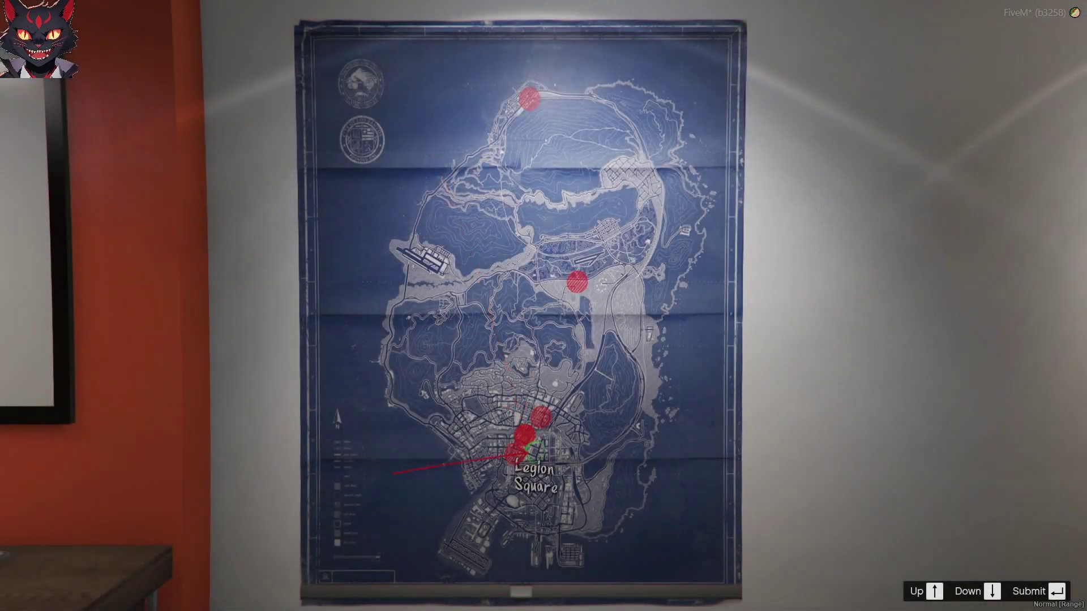
Step: Cycle the in-game spawn map from Legion Square to Alta, check Harmany Motels, and highlight Alta again
key(Down)
key(Down)
key(Down)
key(Down)
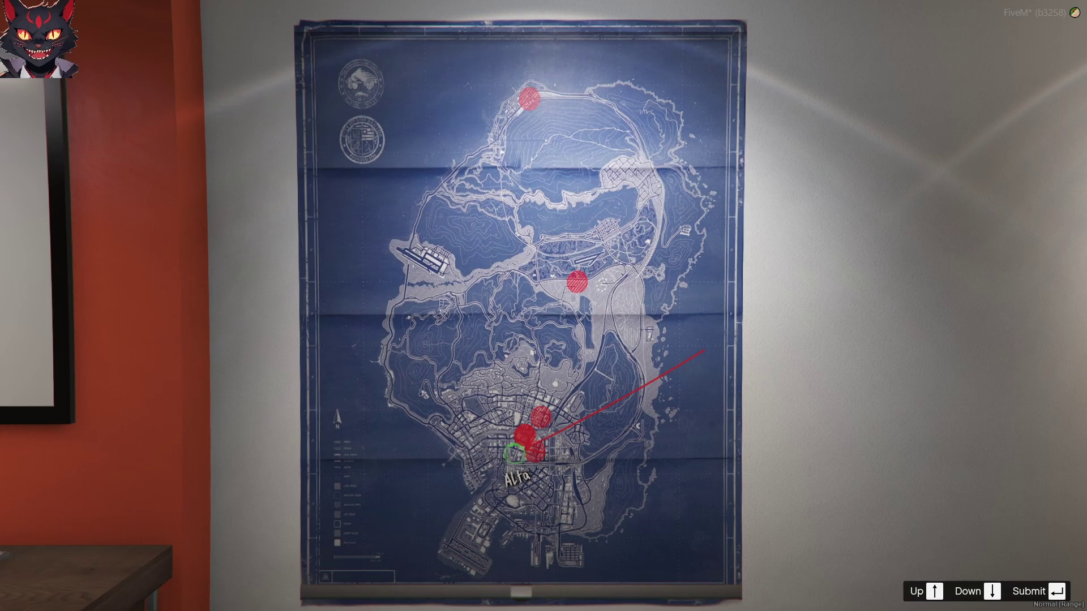
key(Up)
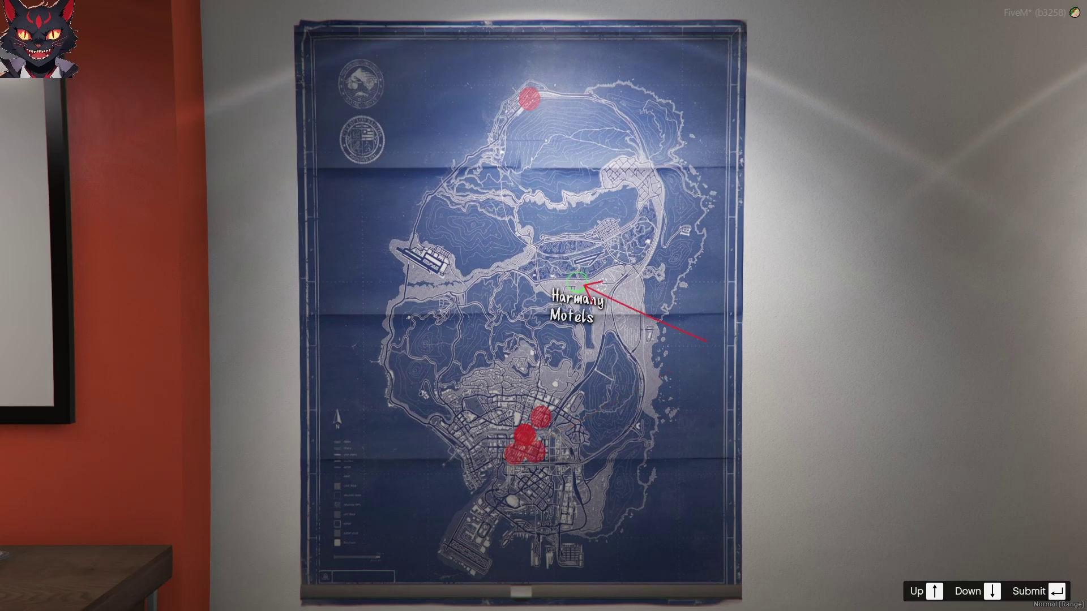
key(Down)
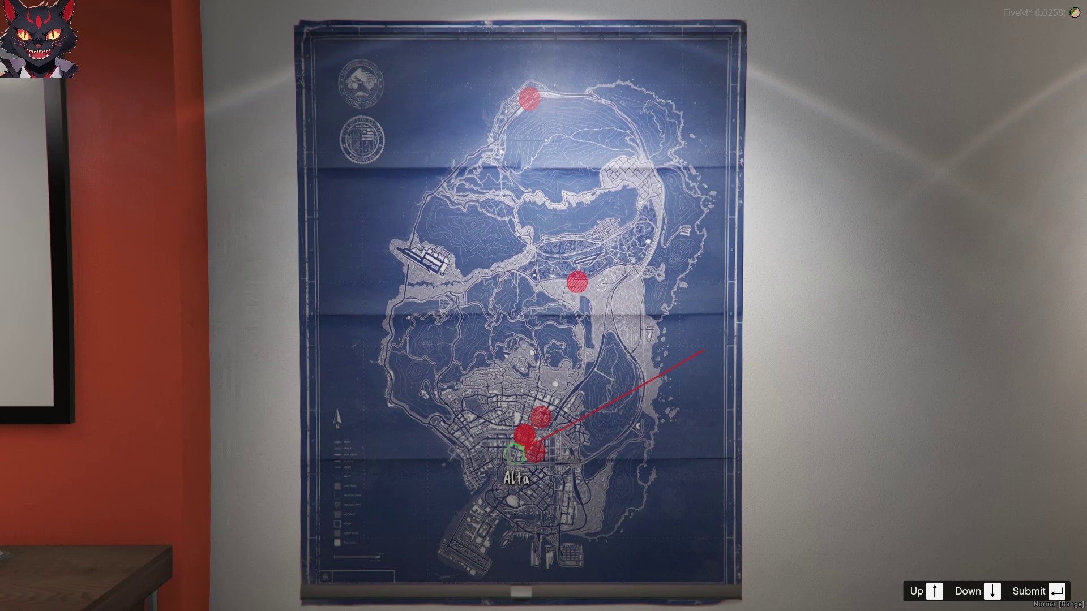
Step: Spawn the character at Alta and run across the plaza to the steps outside 3 Alta Street
key(Return)
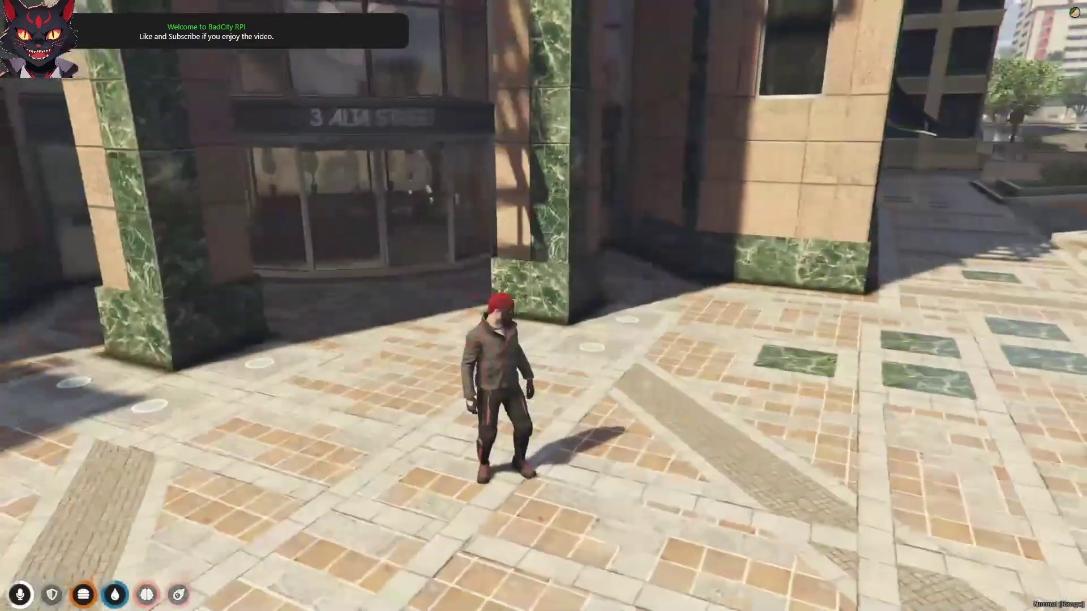
key(w)
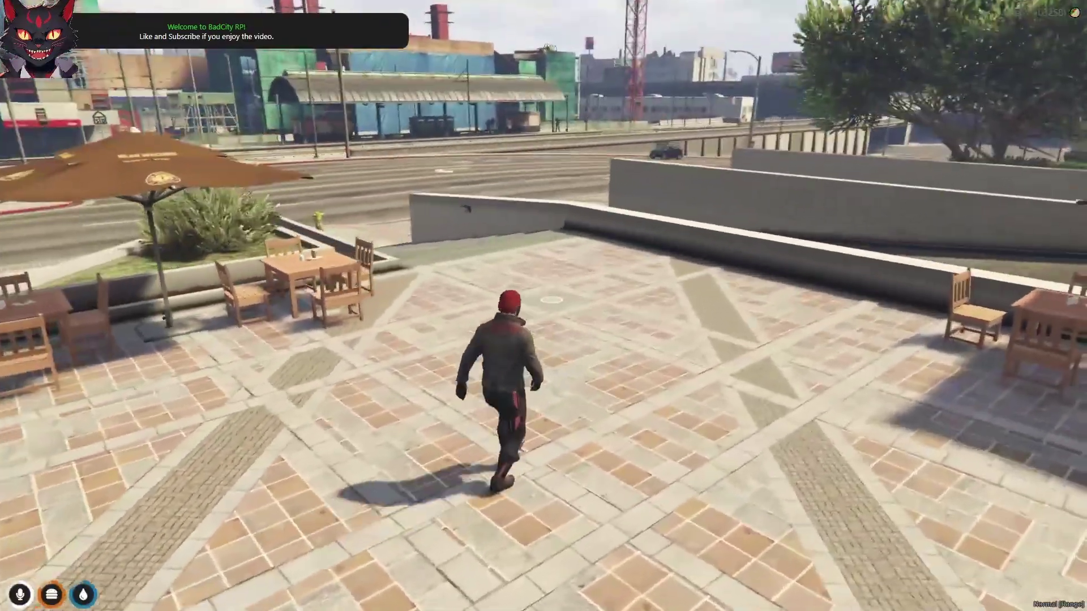
key(shift+w)
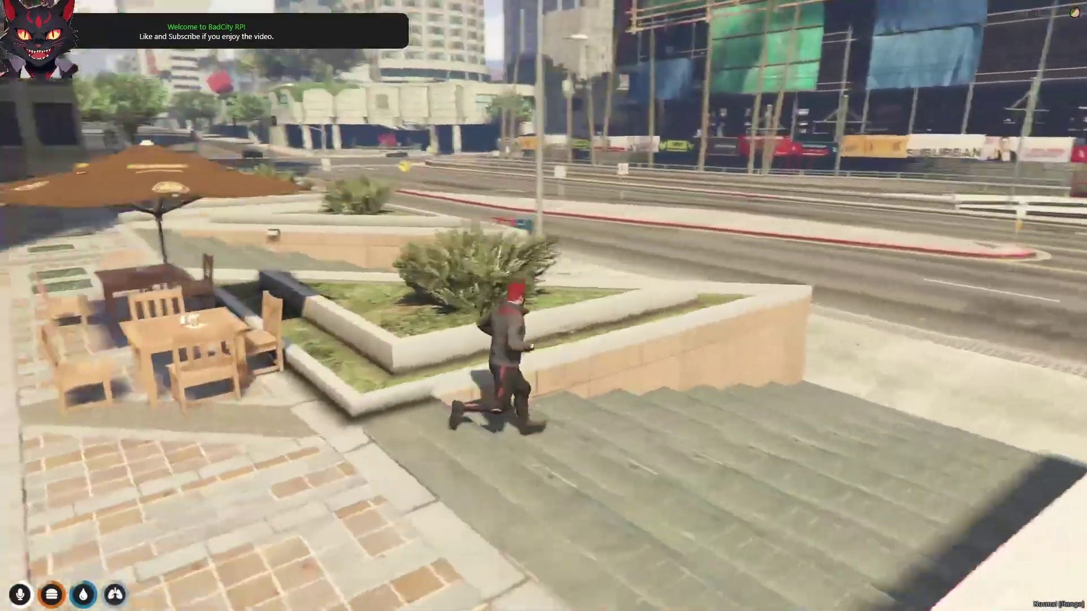
Step: Cycle the camera view and turn the character to face the camera in front of the 3 Alta Street entrance
key(v)
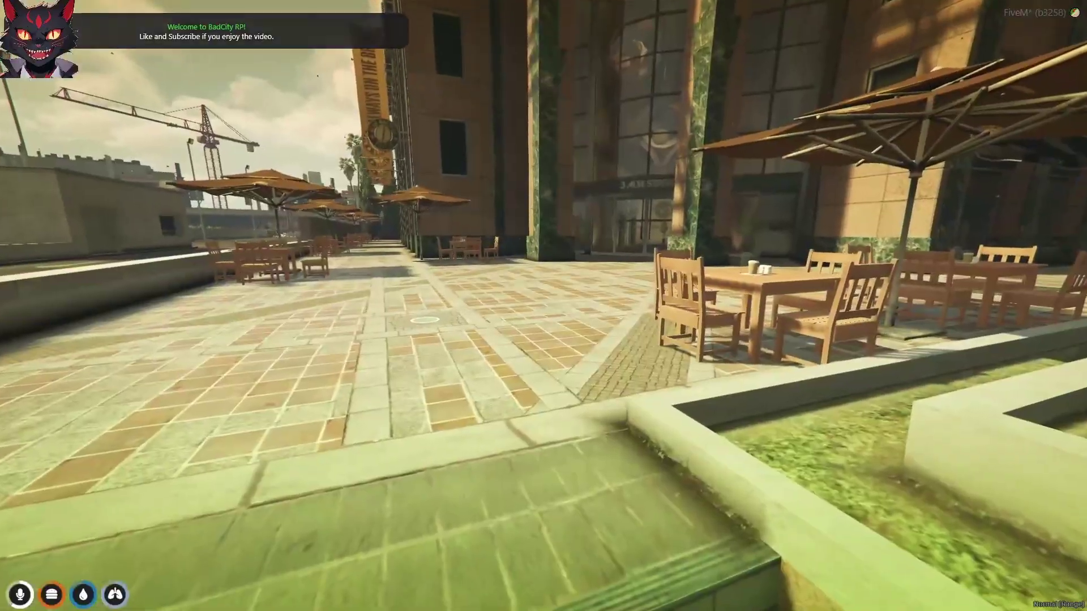
key(v)
key(s)
key(w)
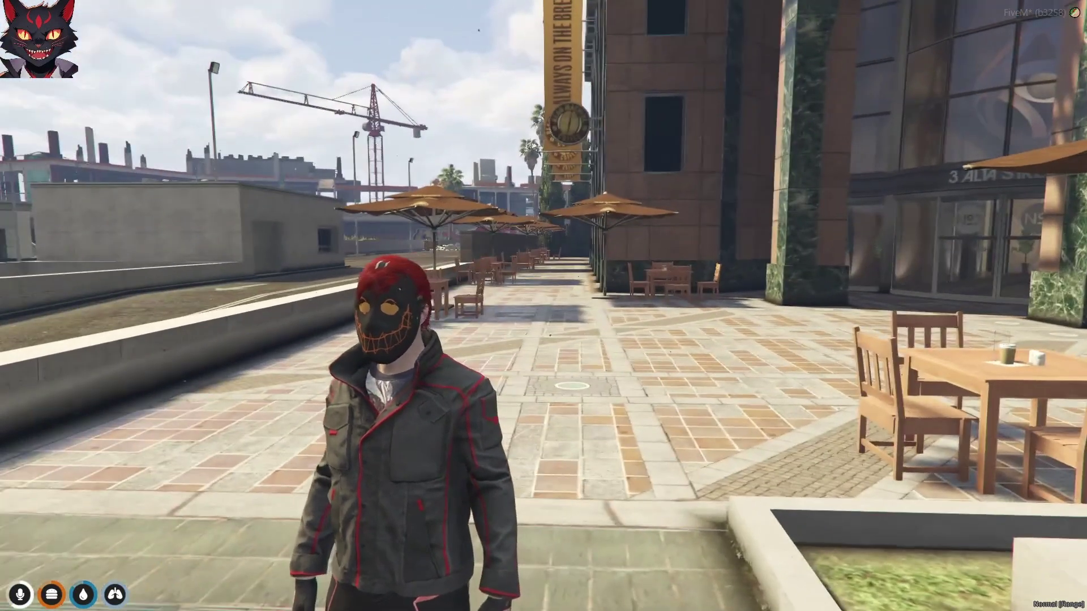
key(s)
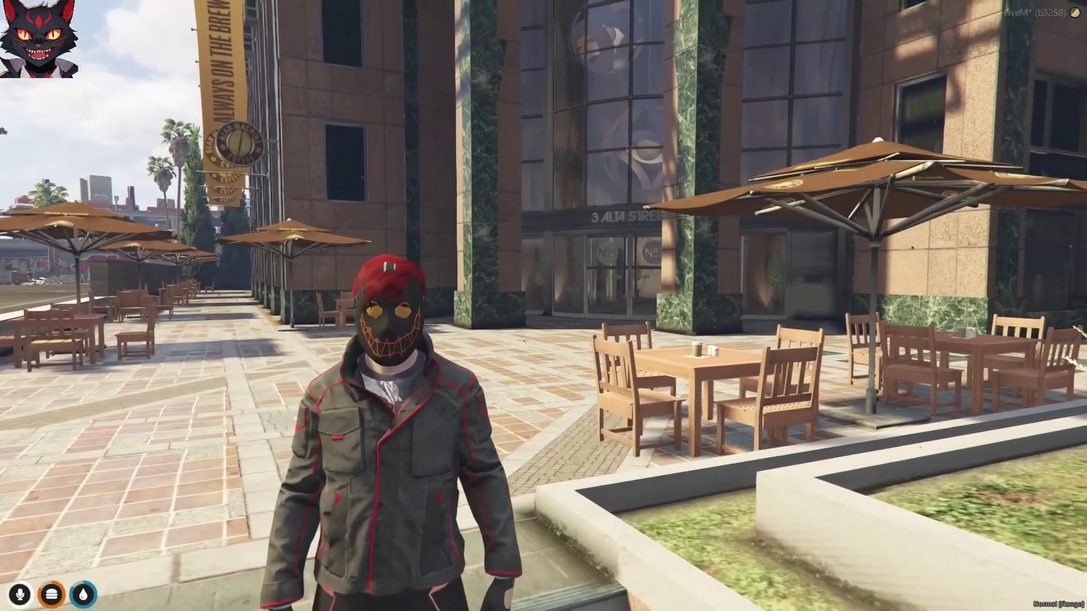